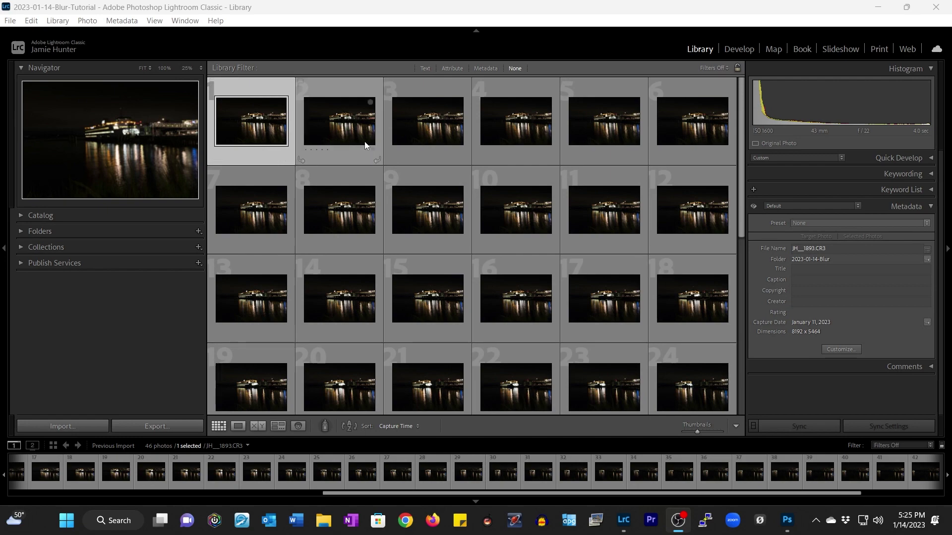
Step: Select all 46 night ferry shots from the 2023-01-14-Blur import in the Library grid
scroll(409, 156, down, 5)
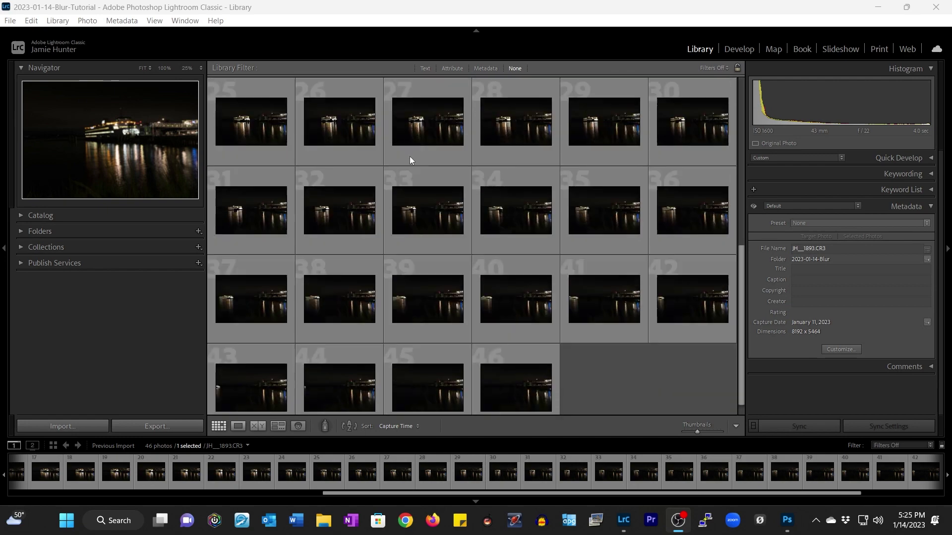
key(ctrl+a)
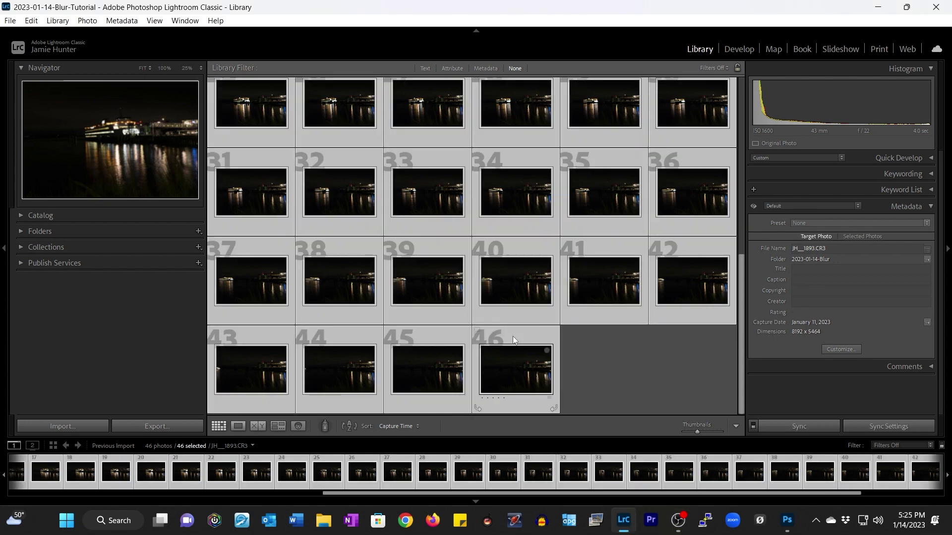
Step: Send the selected photos to Photoshop with Edit In > Open as Layers
right_click(513, 340)
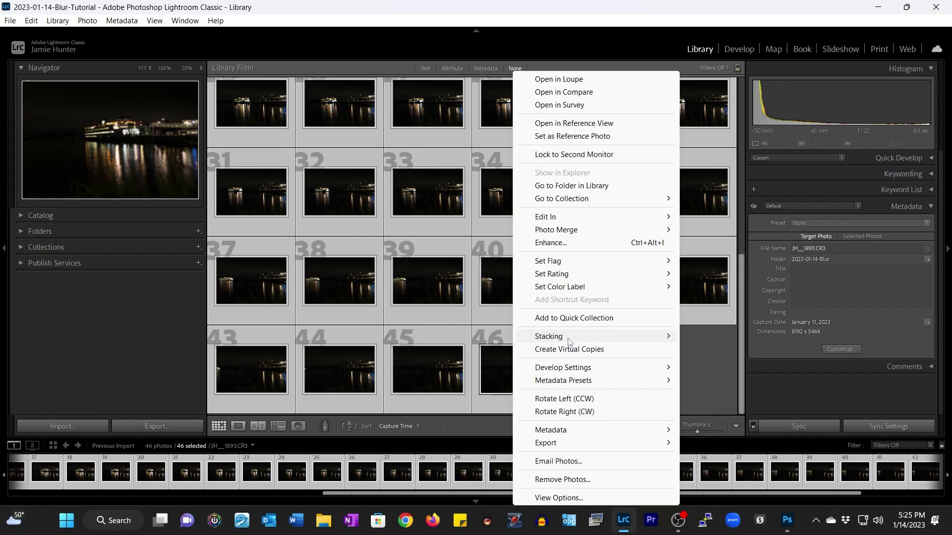
mouse_move(548, 219)
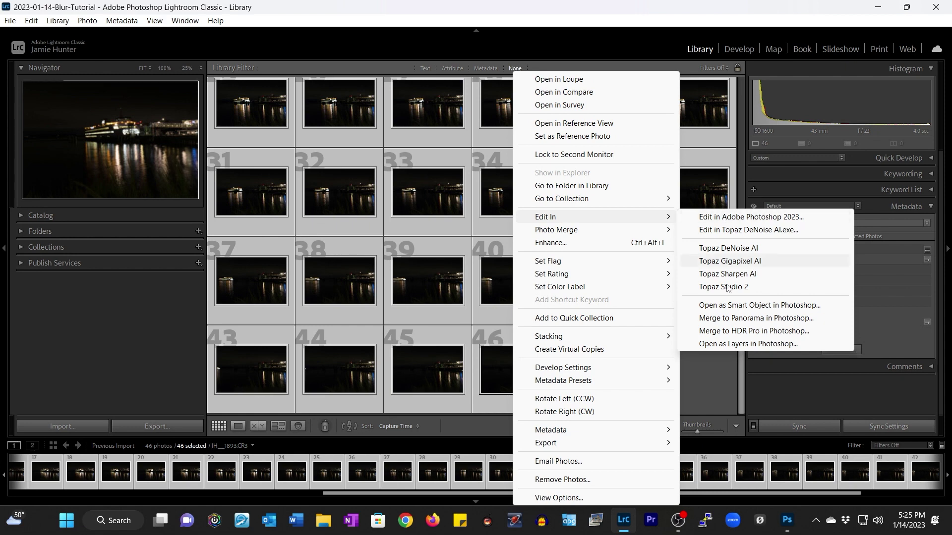
click(725, 344)
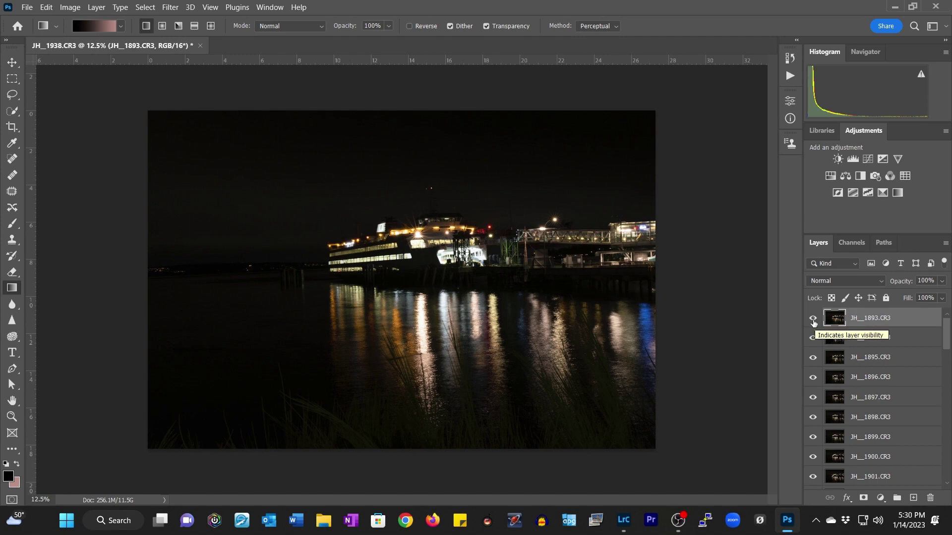
Step: Hide layers JH_1893 through JH_1897, briefly toggling JH_1898 to compare frames
click(813, 320)
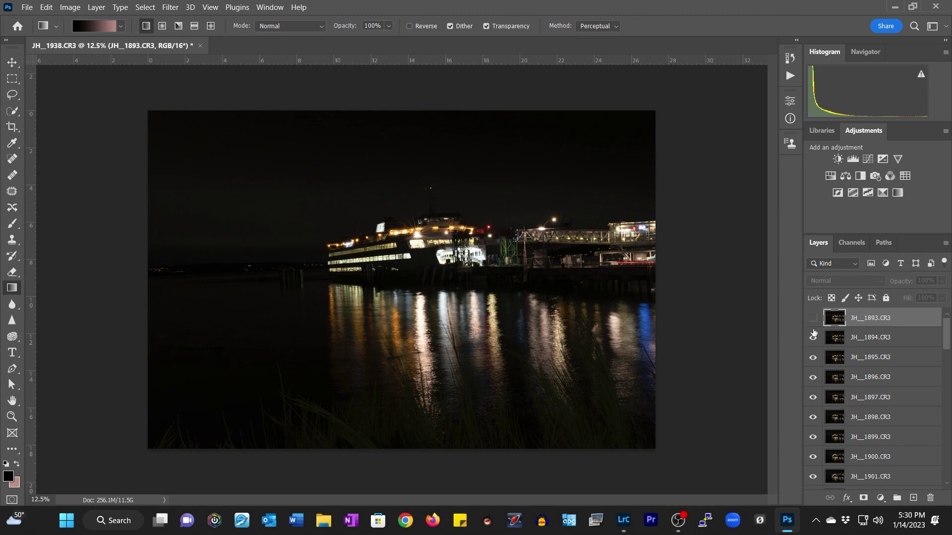
click(813, 339)
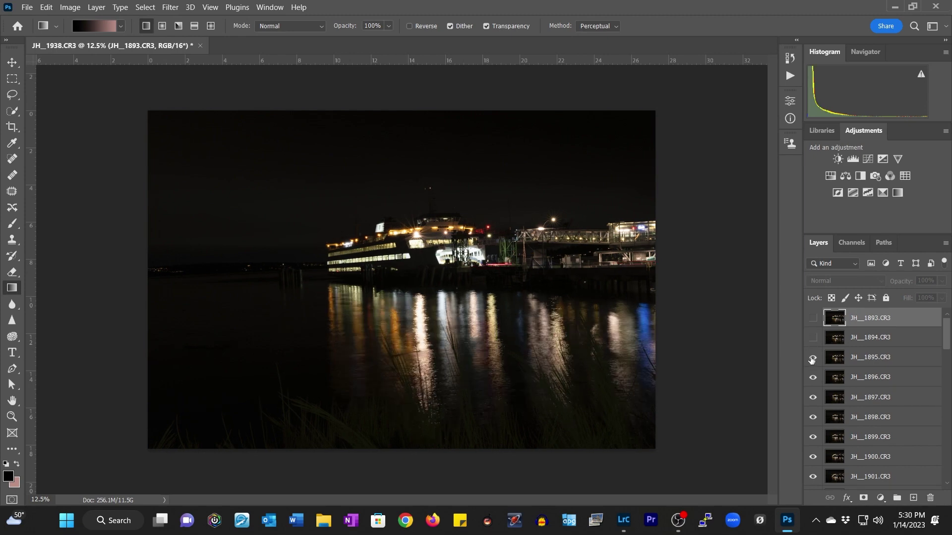
click(812, 359)
click(812, 379)
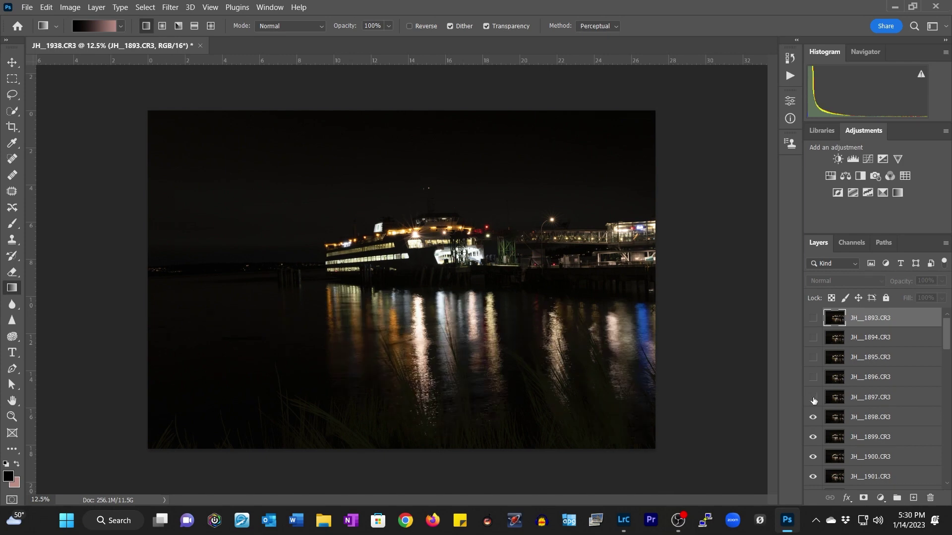
click(813, 400)
click(813, 419)
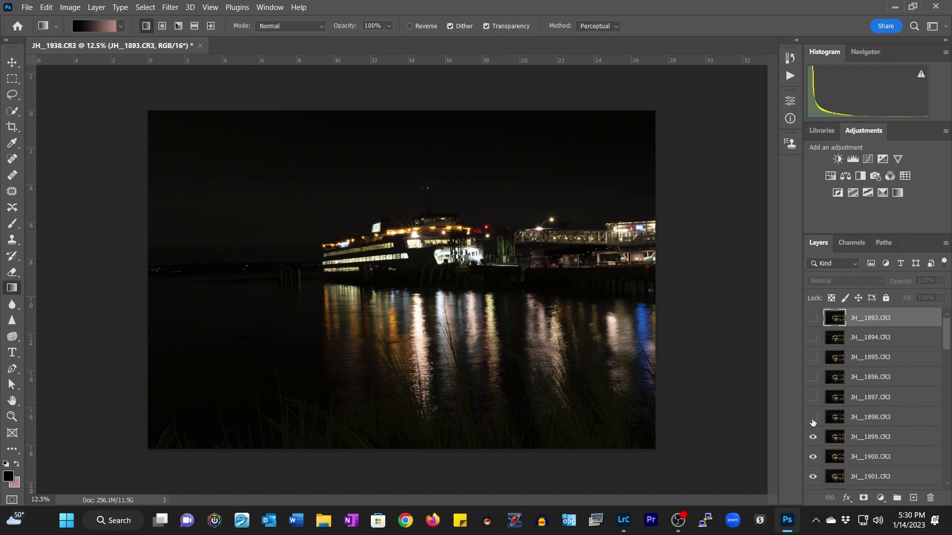
click(813, 419)
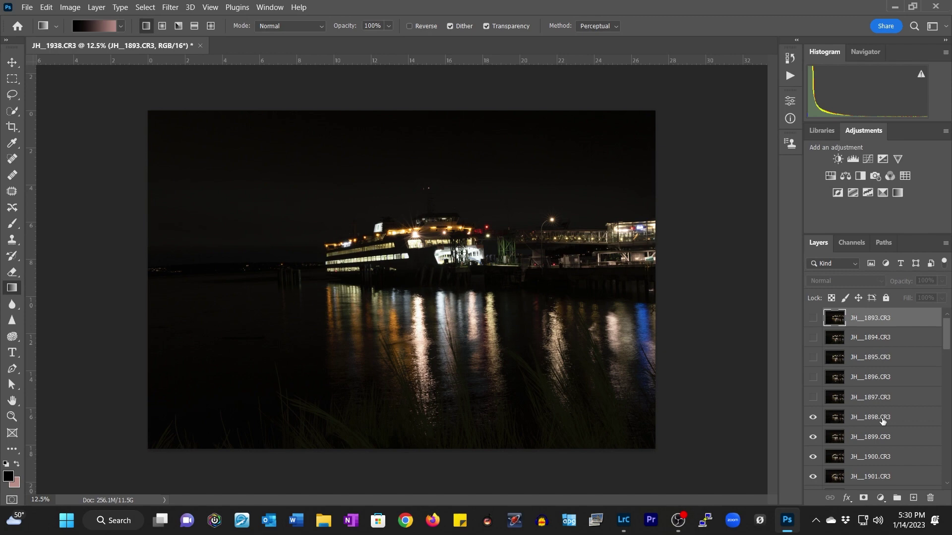
Step: Select the layer range from JH_1898 down to JH_1938
click(867, 418)
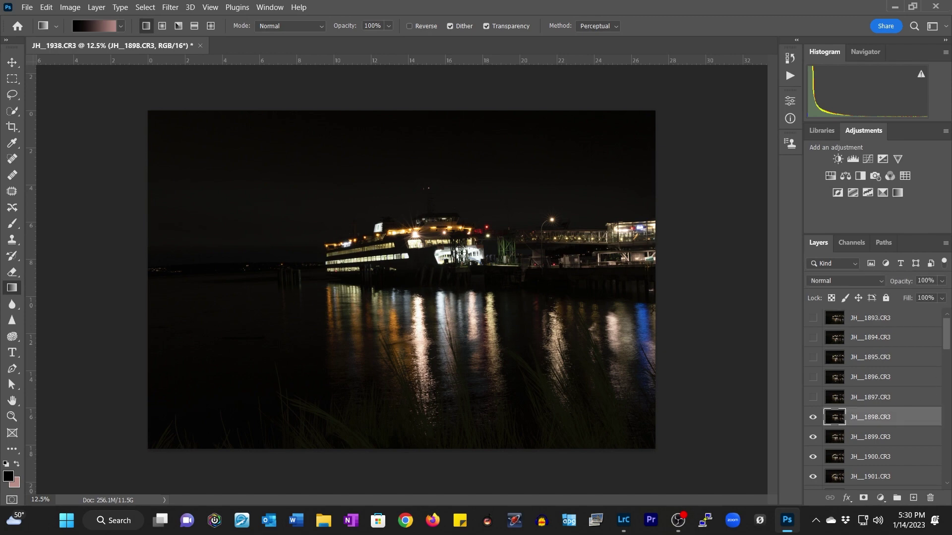
drag(946, 342, 947, 474)
shift+click(874, 480)
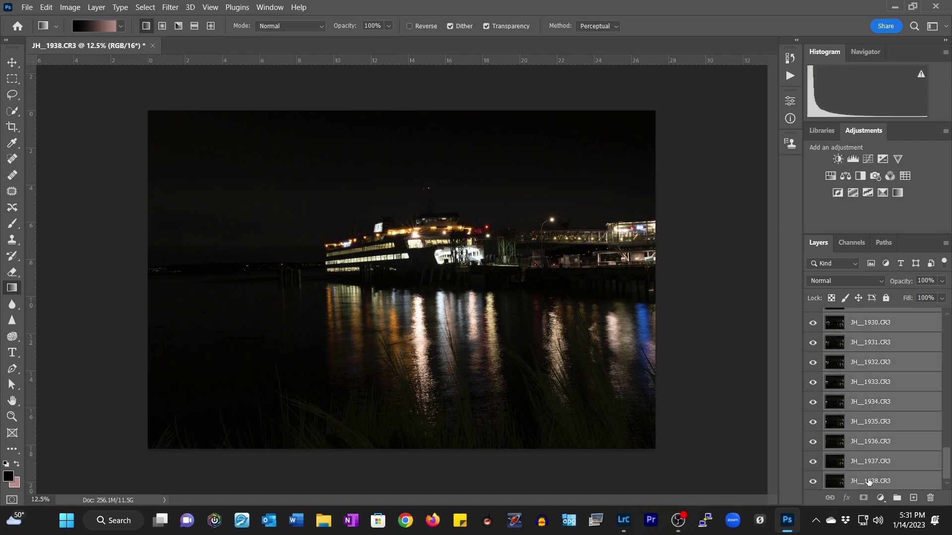
drag(948, 468, 946, 378)
scroll(847, 386, up, 5)
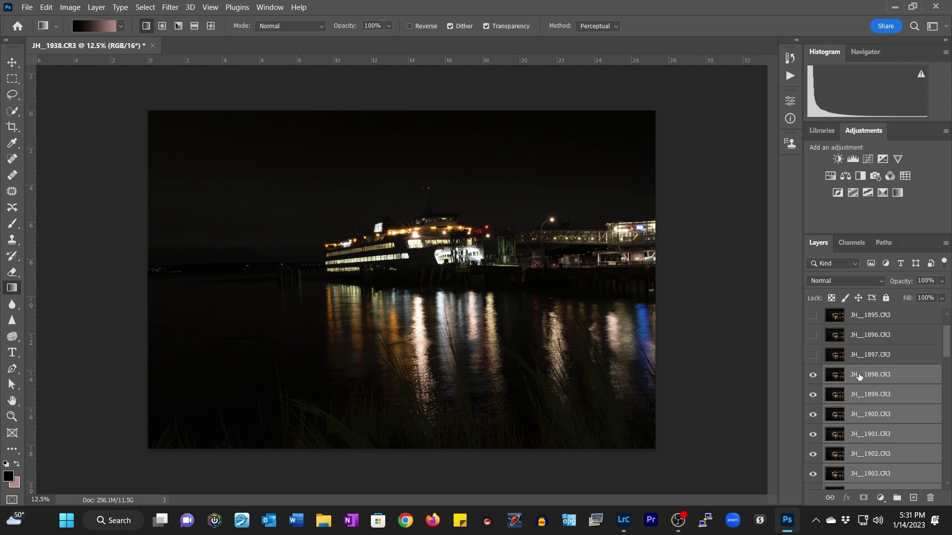
Step: Convert the selected layers JH_1898–JH_1938 into one smart object via Layer > Smart Objects
right_click(859, 377)
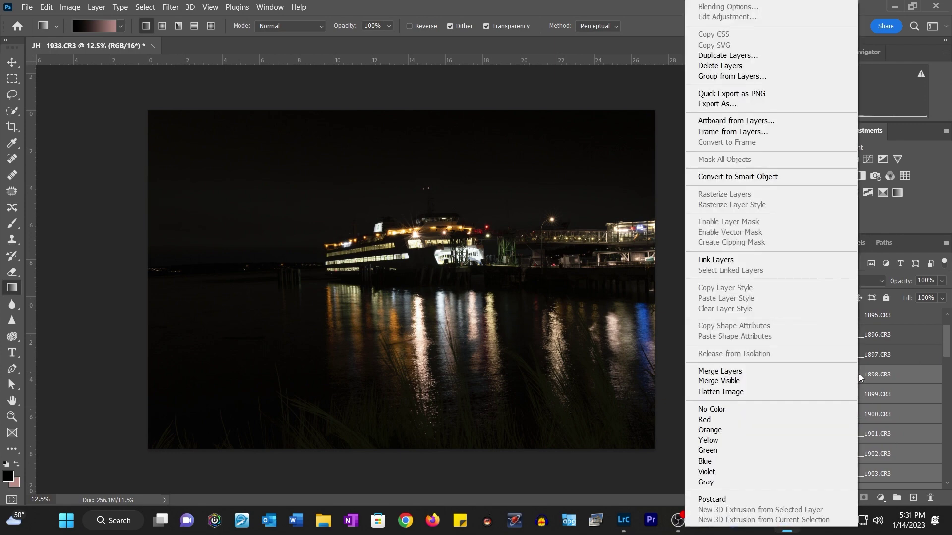
click(96, 9)
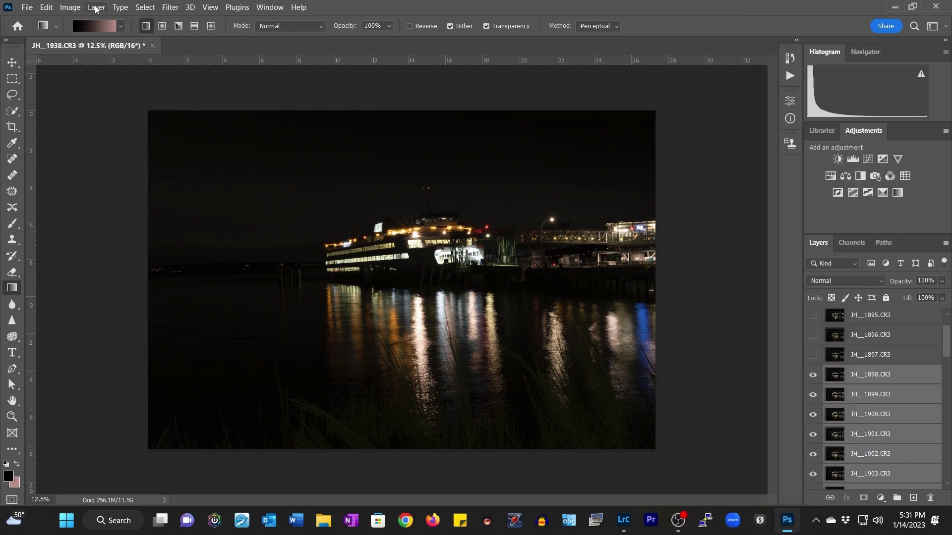
click(96, 9)
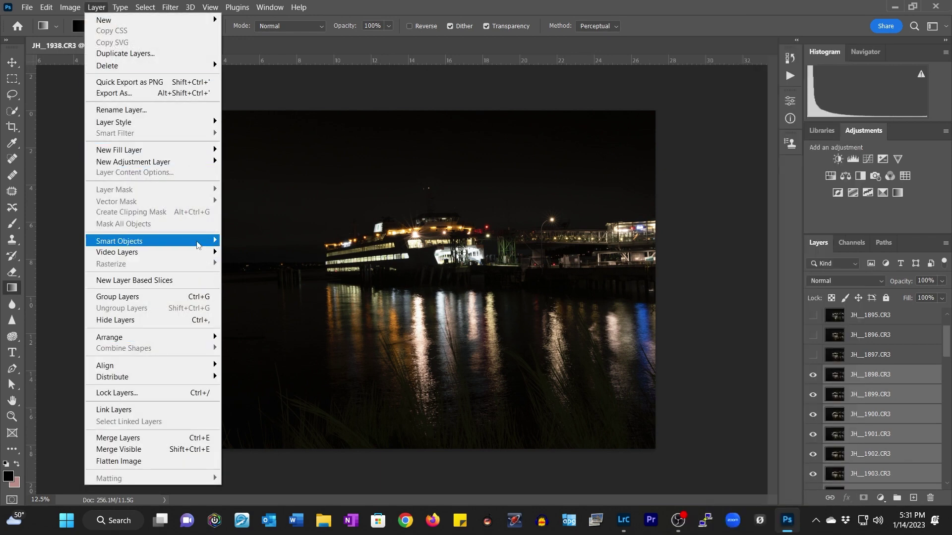
mouse_move(199, 243)
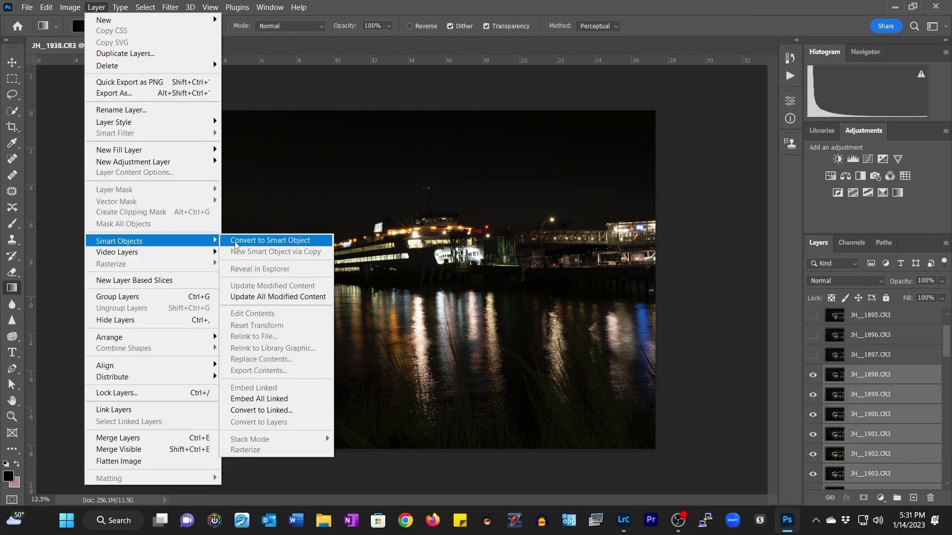
click(266, 242)
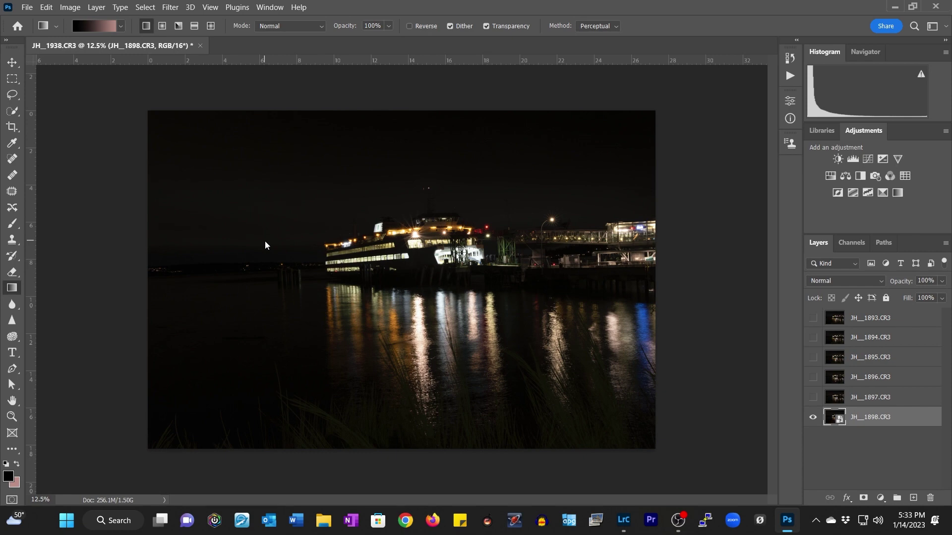
Step: Set the JH_1898.CR3 smart object's stack mode to Mean to blur the ferry into streaks
click(96, 7)
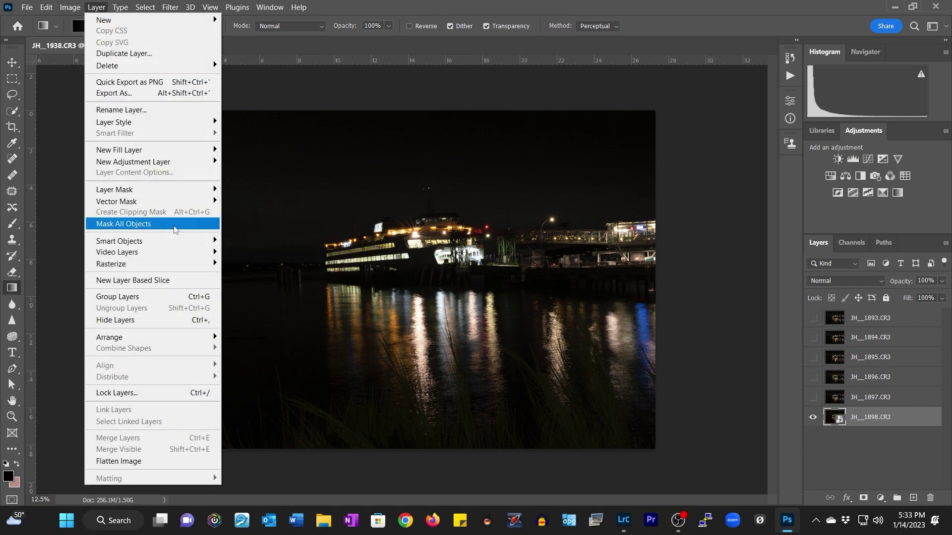
mouse_move(176, 241)
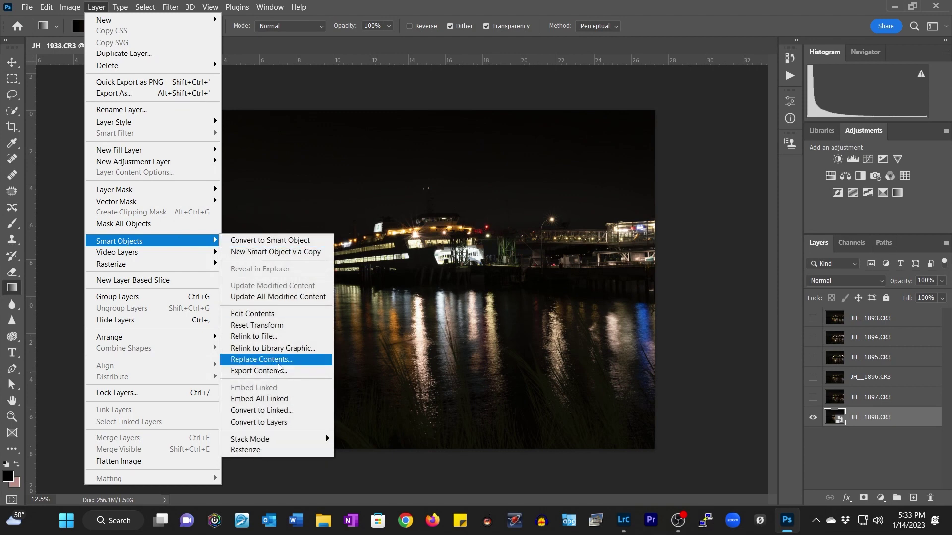
mouse_move(300, 439)
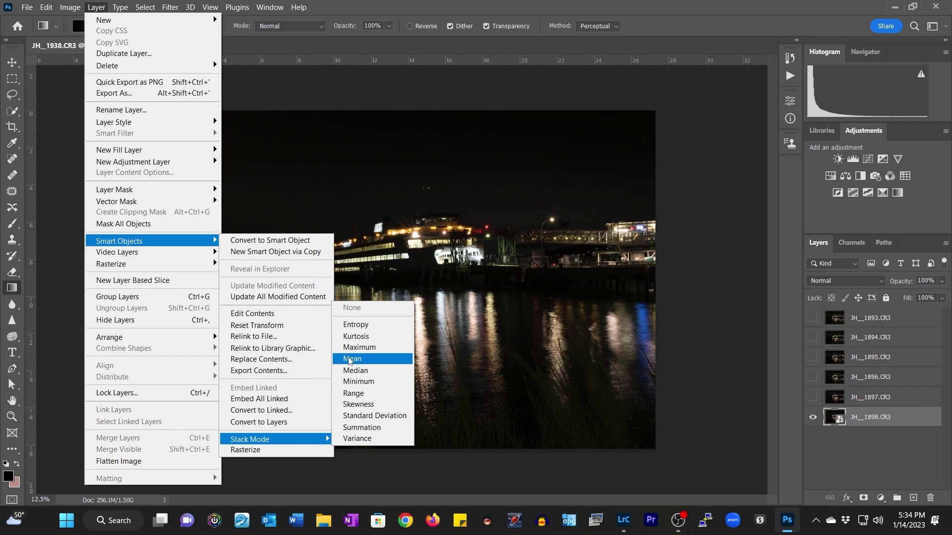
click(350, 360)
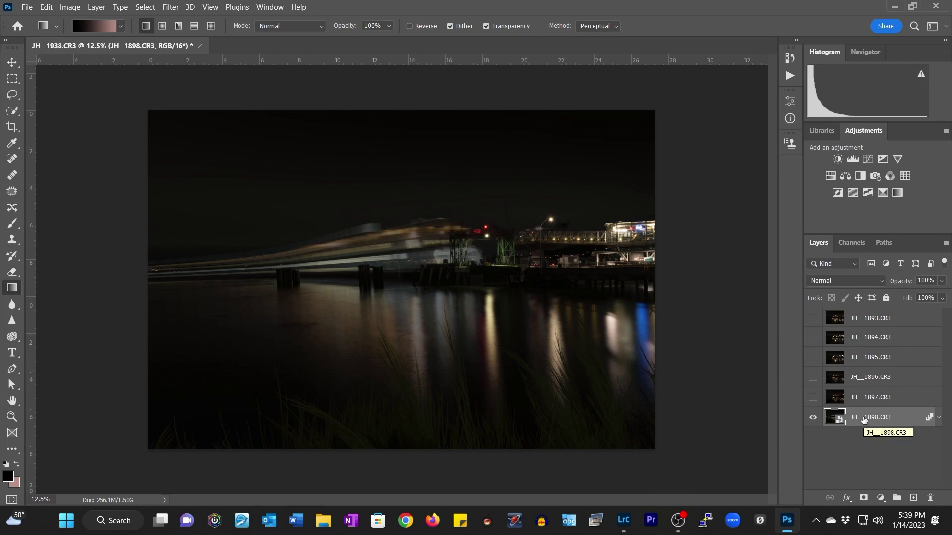
Step: Rasterize the JH_1898.CR3 smart object and rename it Ferry Blur
right_click(863, 420)
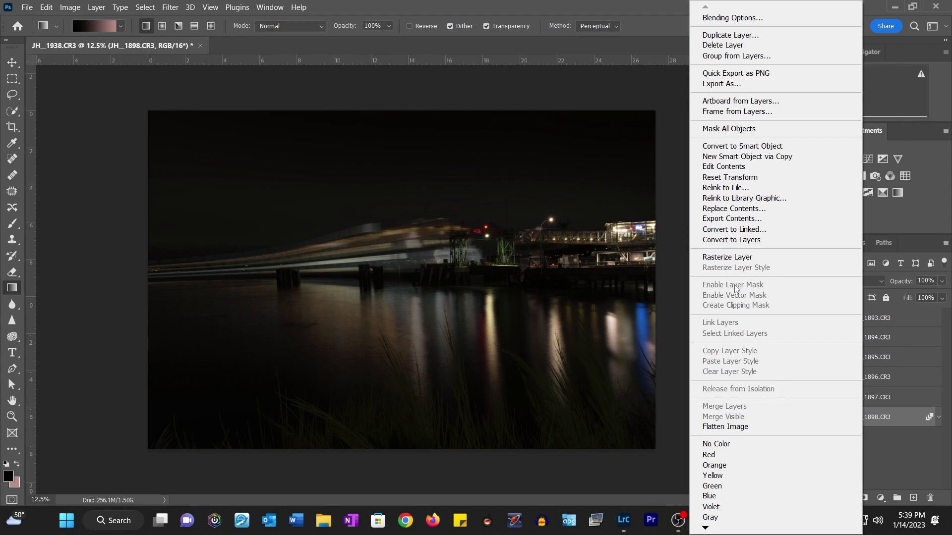
click(728, 257)
double_click(866, 418)
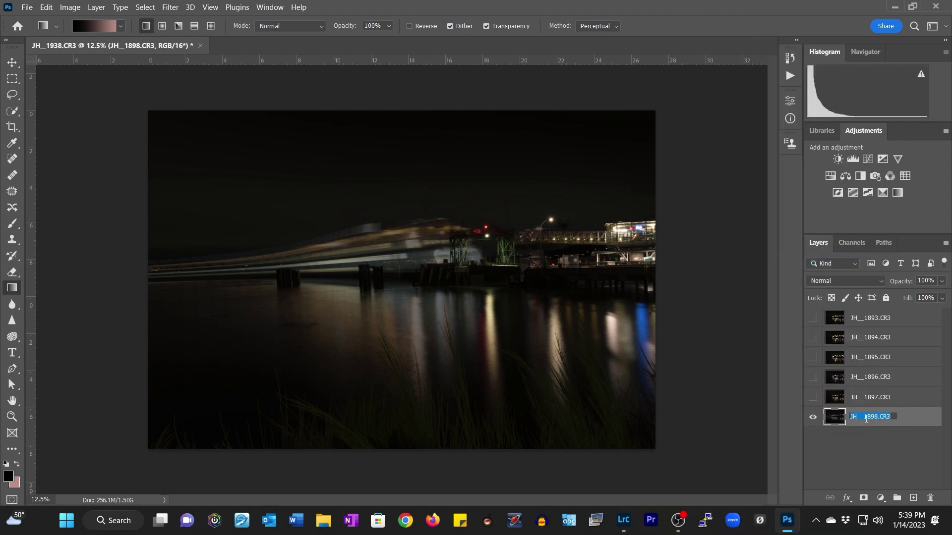
text(Ferry Blur)
key(Return)
Step: Make the sharp JH_1897 layer visible and rename it Ferry focus
click(813, 397)
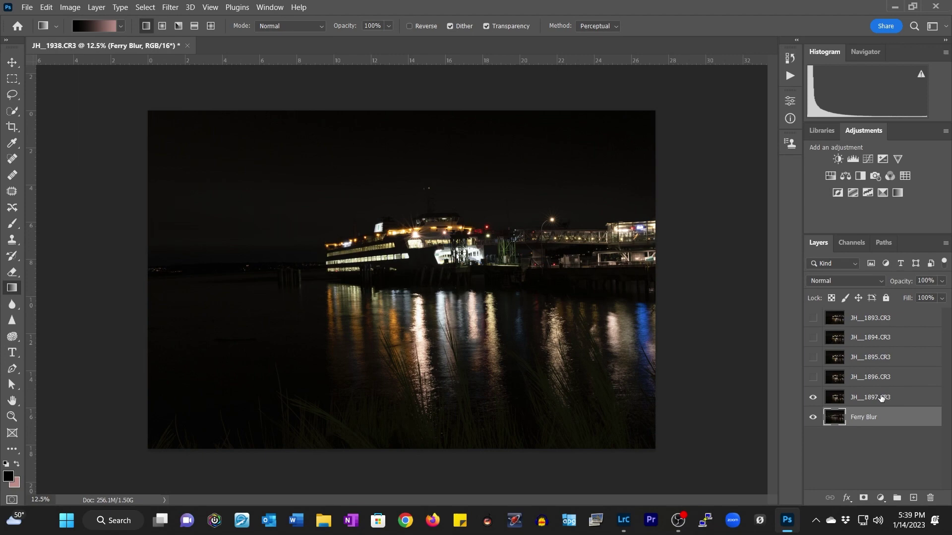
double_click(873, 397)
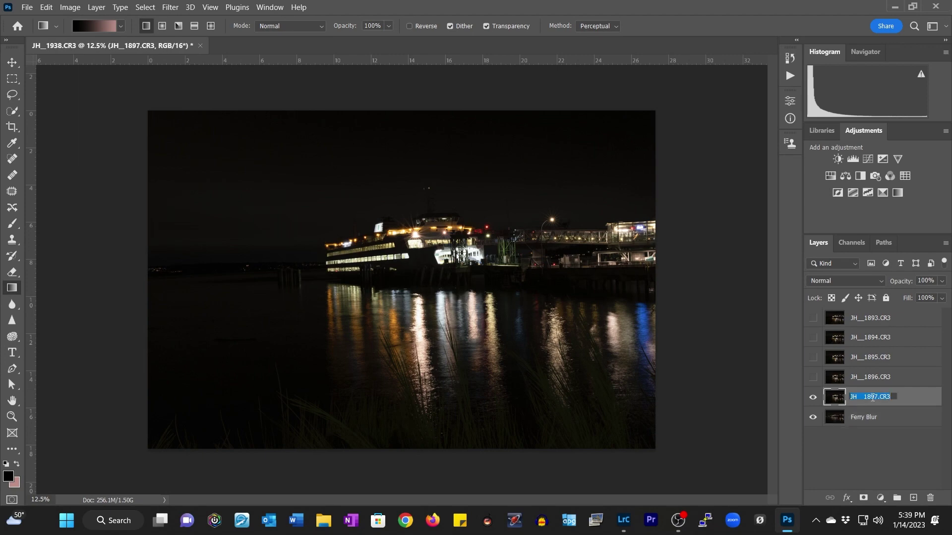
text(S)
key(Return)
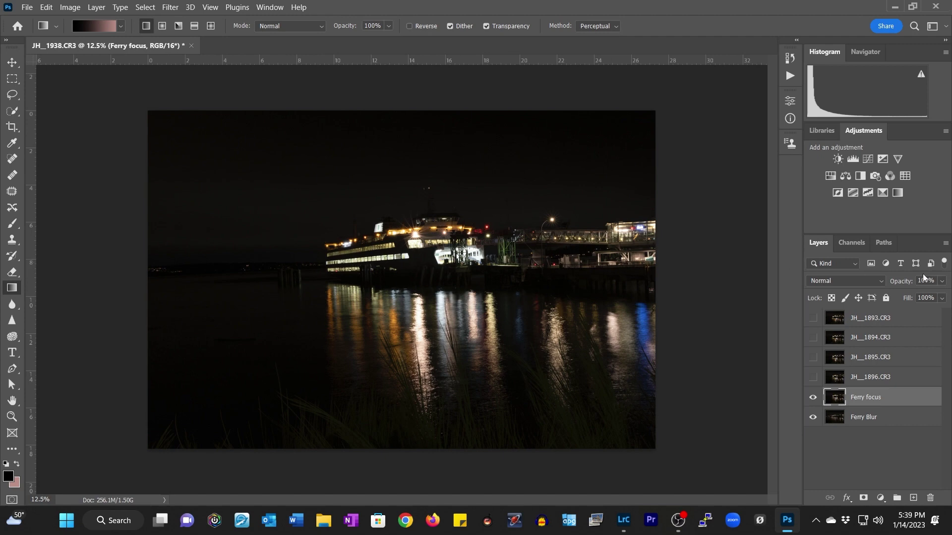
Step: Lower Ferry focus opacity to preview the blur beneath, then return it to 100%
click(941, 281)
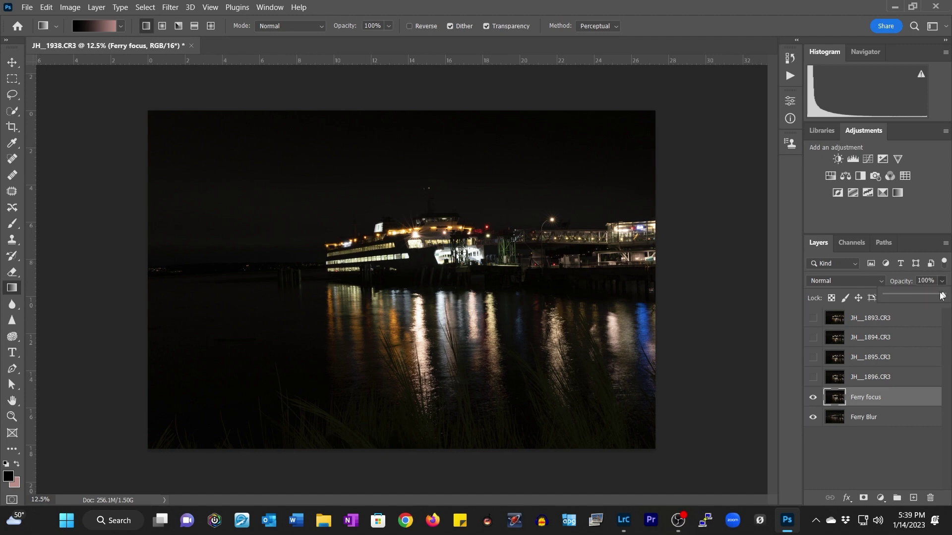
drag(943, 297, 902, 296)
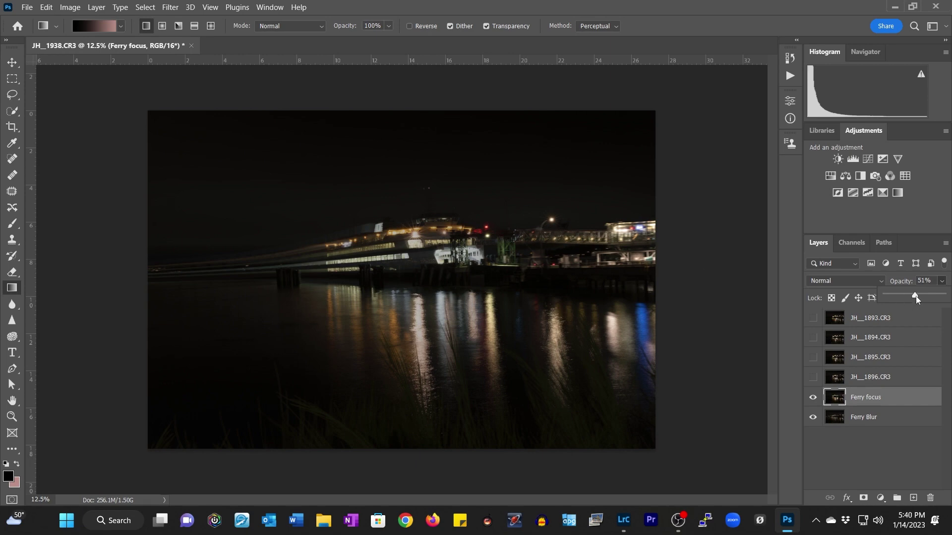
drag(914, 297, 946, 296)
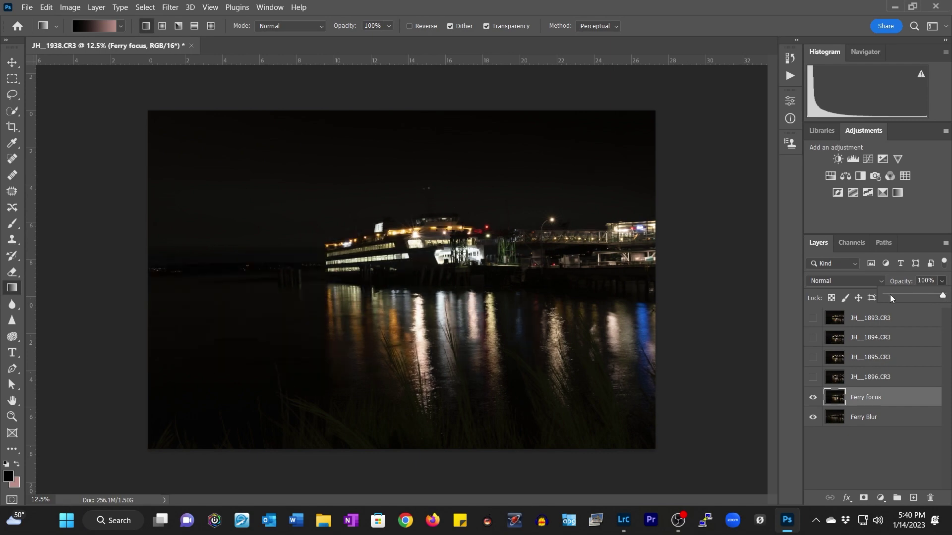
Step: Add a layer mask to Ferry focus and fill it with a left-to-right black-to-white gradient
click(863, 498)
click(863, 498)
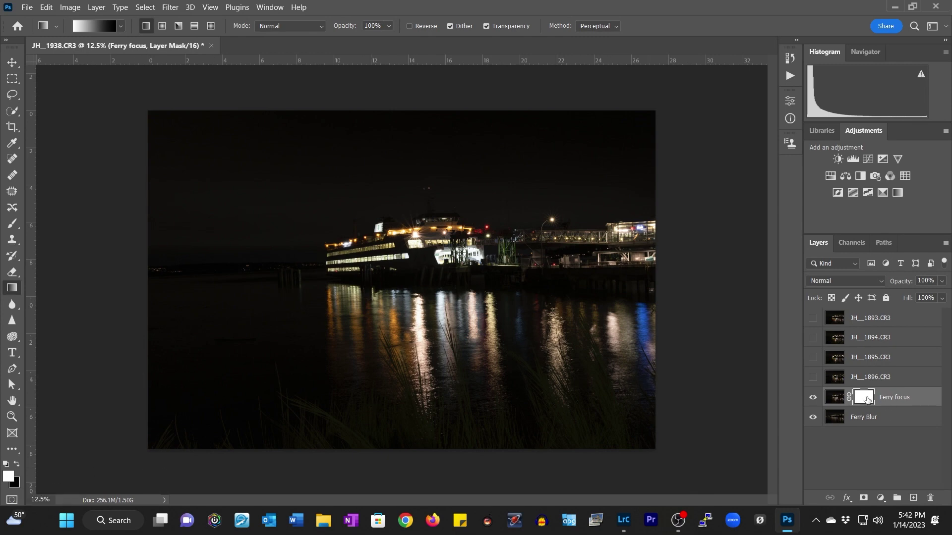
alt+click(867, 400)
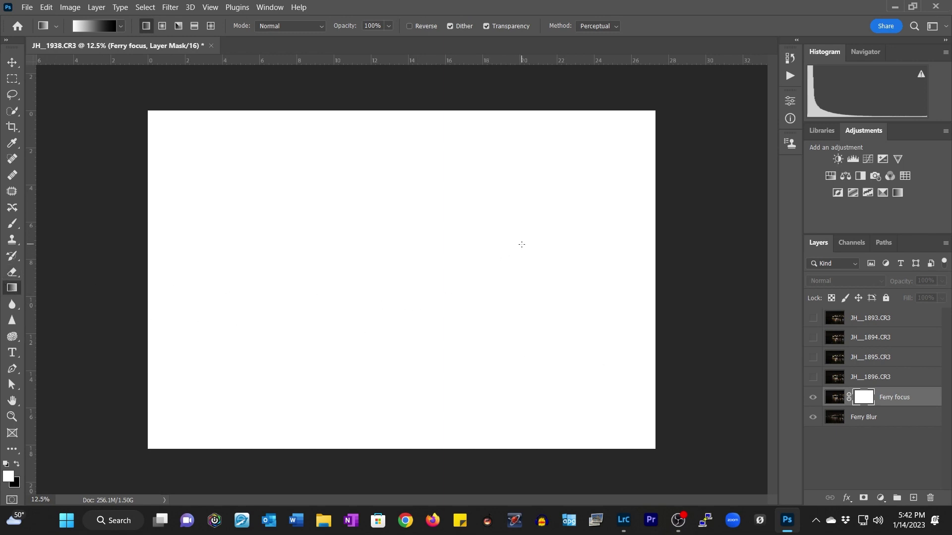
drag(521, 244, 315, 299)
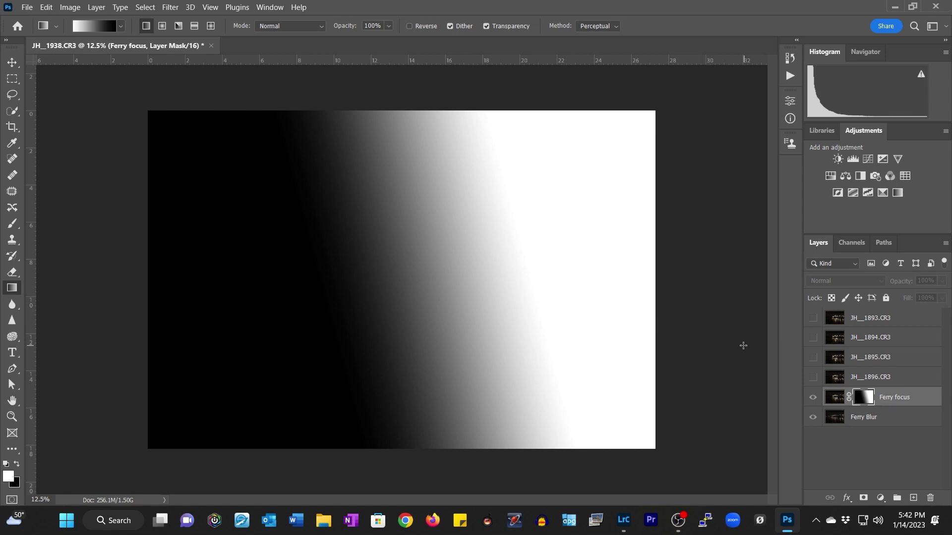
click(894, 414)
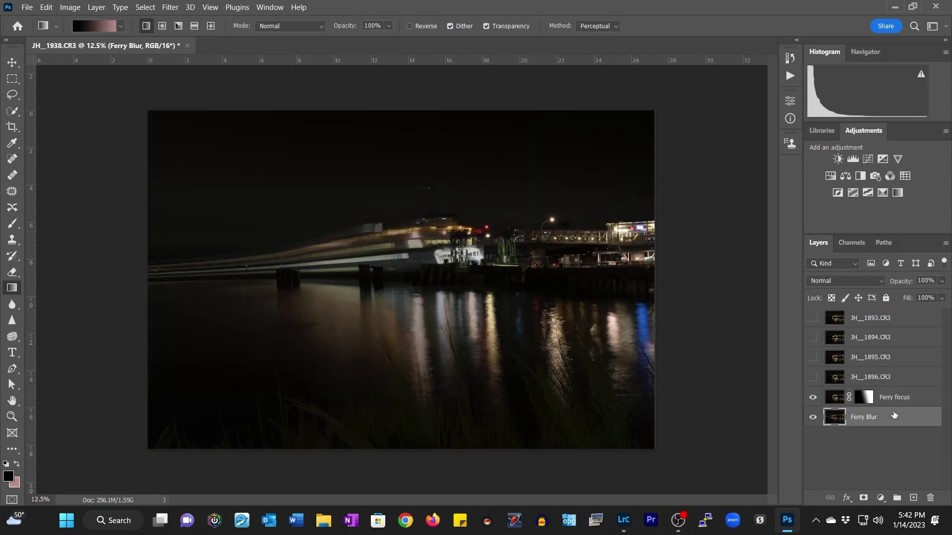
click(895, 399)
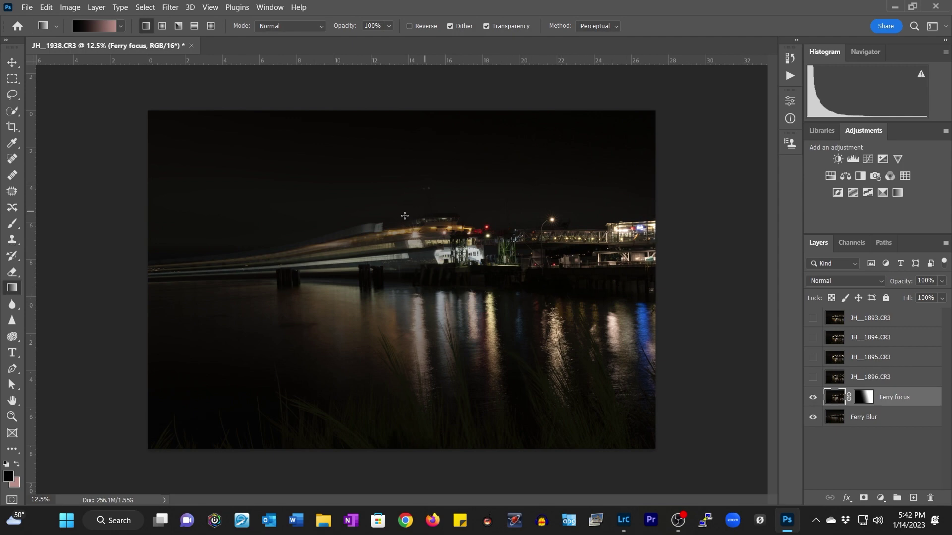
Step: Show the Ferry focus Mask channel as a red overlay
click(844, 242)
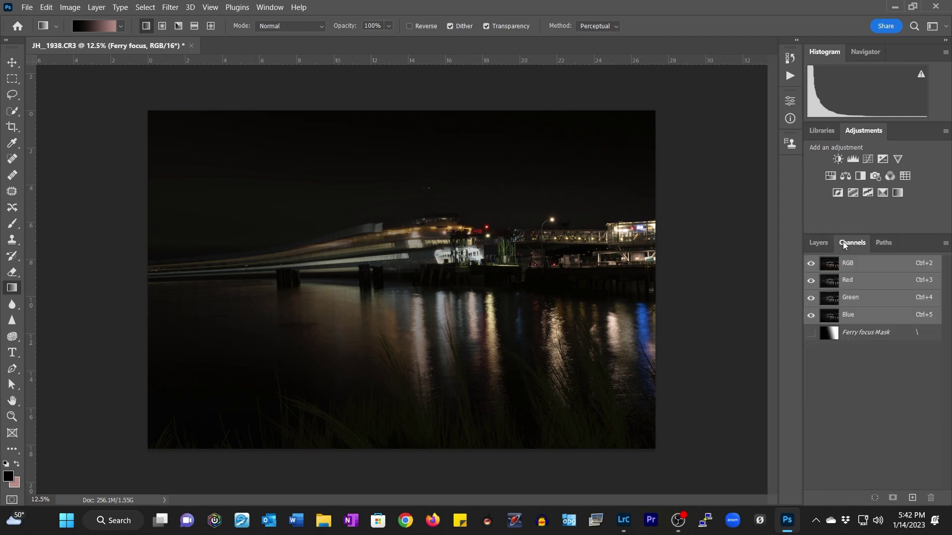
click(811, 333)
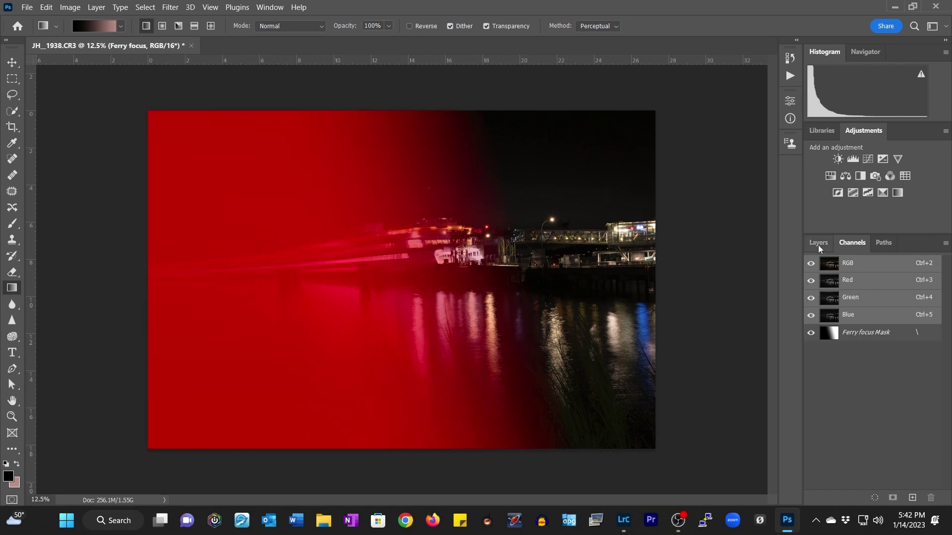
click(818, 244)
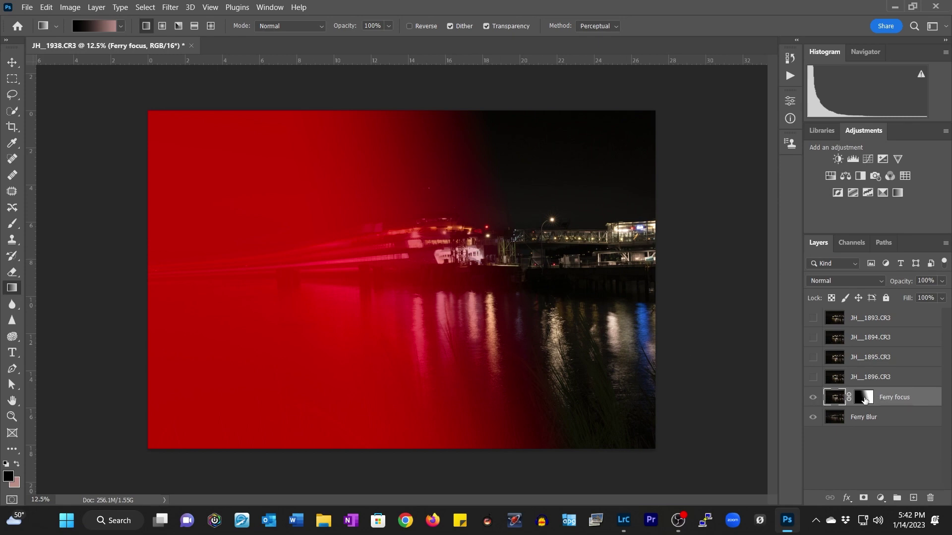
Step: Redraw the mask gradient diagonally along the ferry's front edge
click(865, 399)
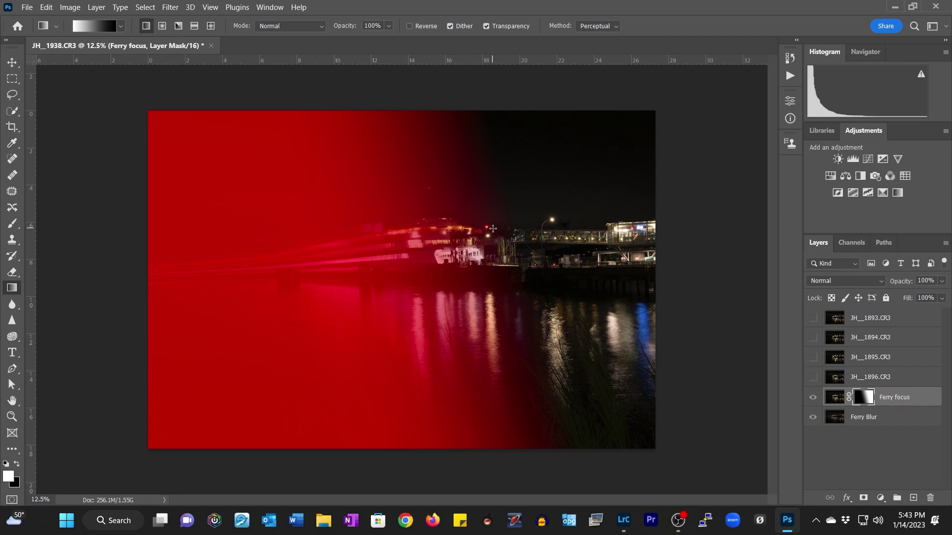
drag(493, 228, 398, 286)
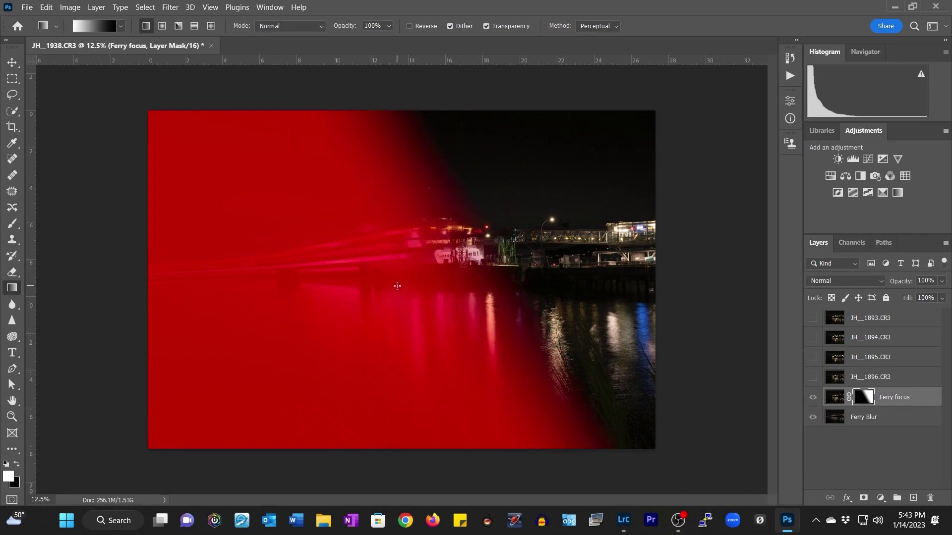
drag(451, 220, 415, 287)
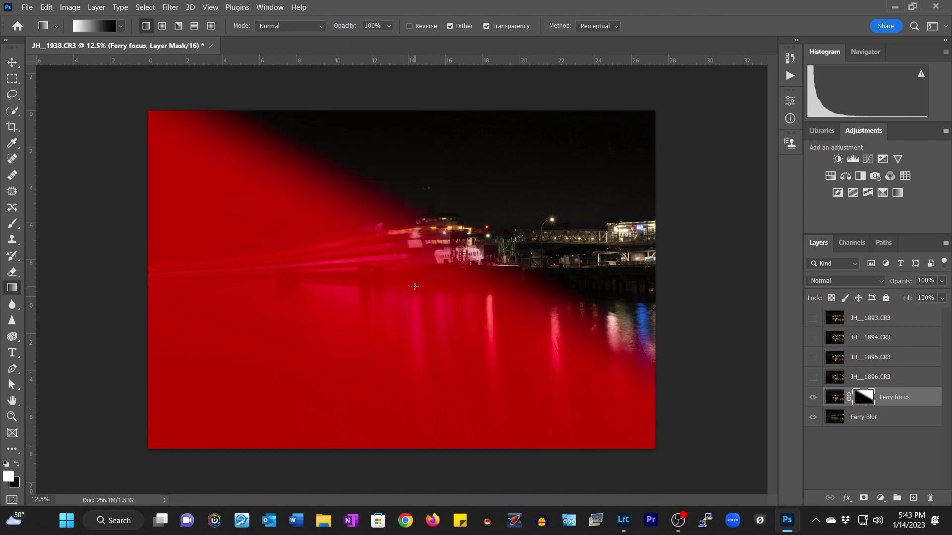
drag(494, 259, 426, 270)
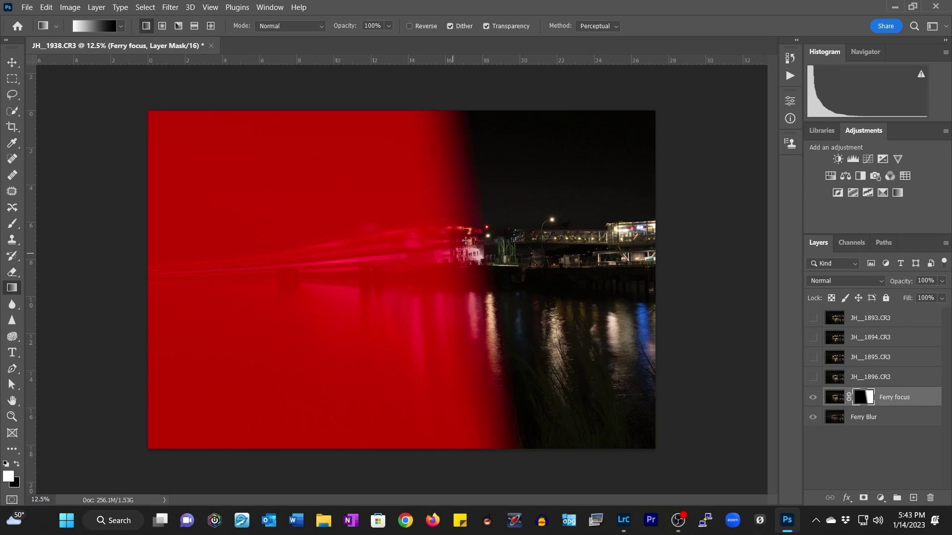
drag(462, 231, 407, 285)
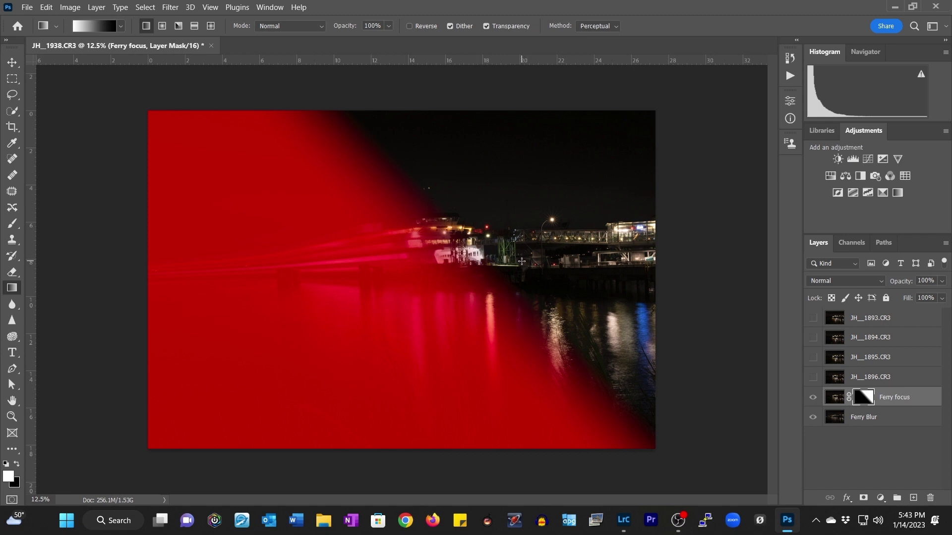
Step: Turn off the Ferry focus Mask red overlay to view the blended photo
click(852, 244)
click(812, 334)
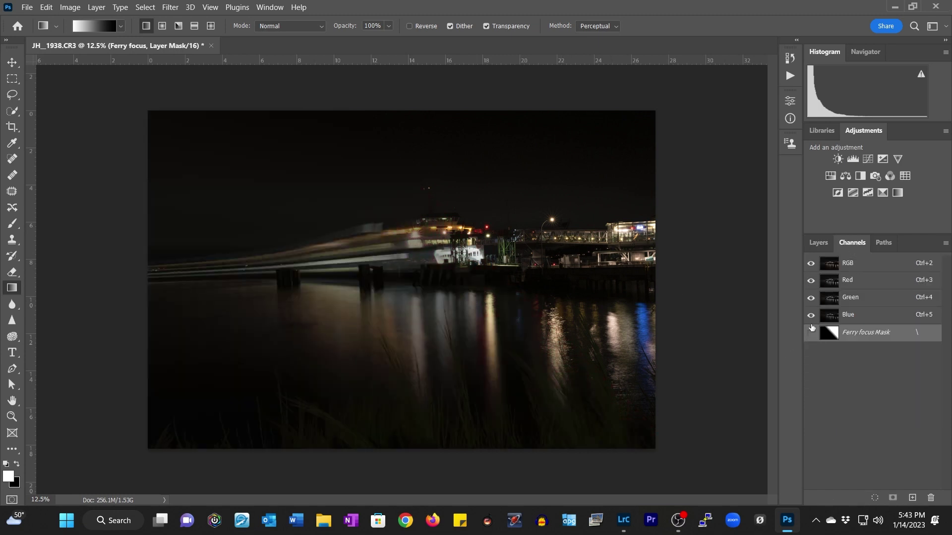
click(819, 244)
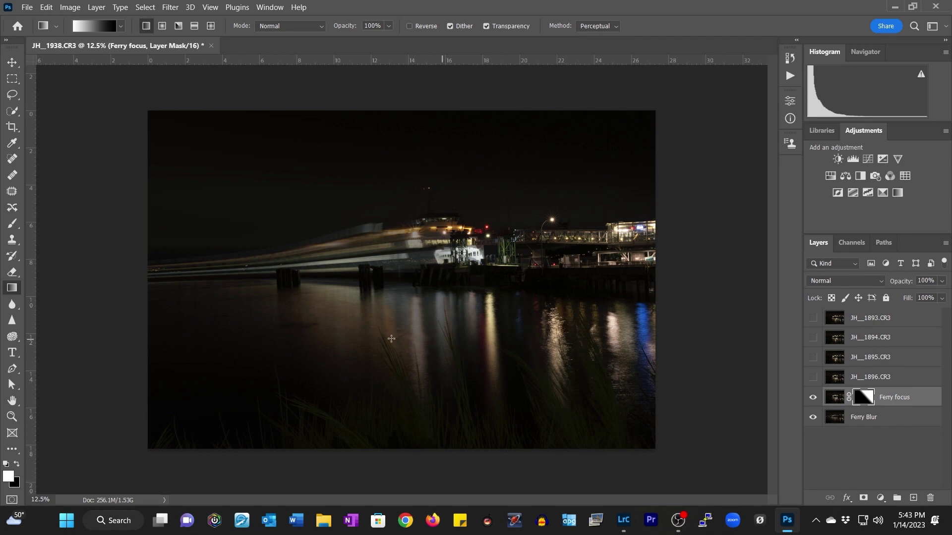
Step: Select the Brush tool and enlarge the brush from 78 px to 202 px
click(10, 227)
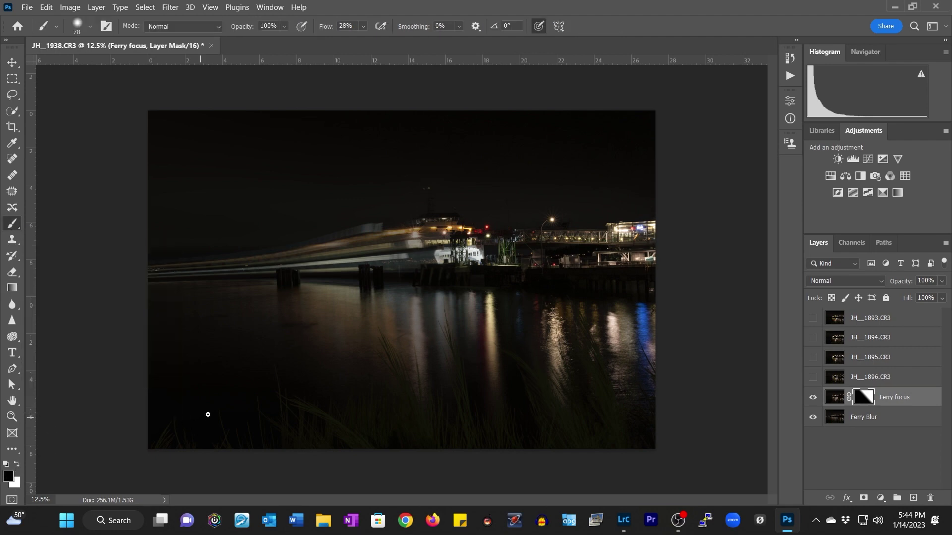
click(90, 26)
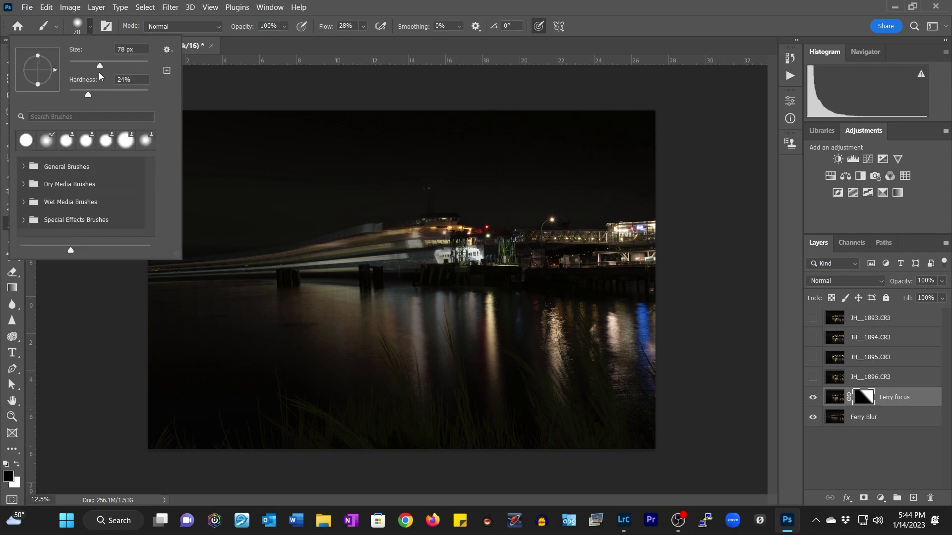
drag(99, 65, 129, 66)
Step: Switch to the Move tool, deselect the layer, save JH__1893-Edit.tif, and return to Lightroom
click(6, 64)
click(7, 64)
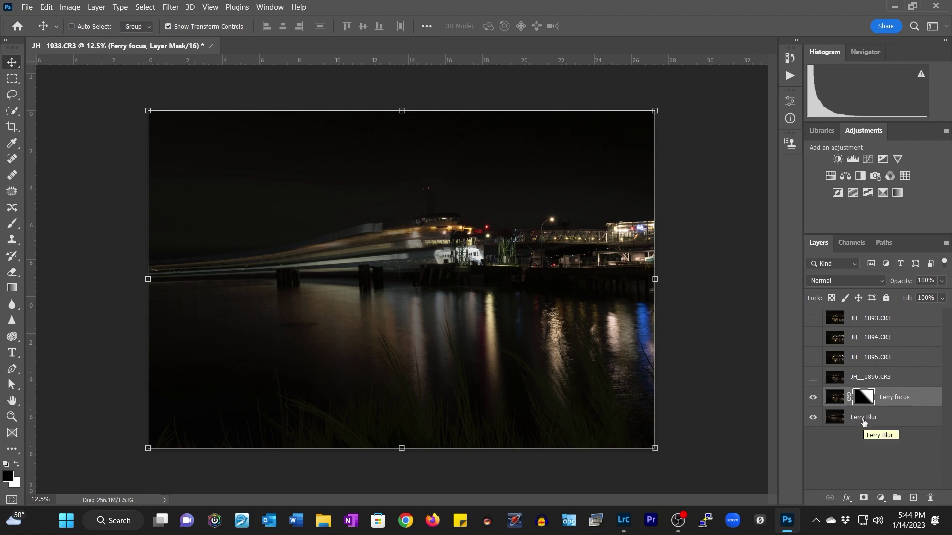
click(861, 436)
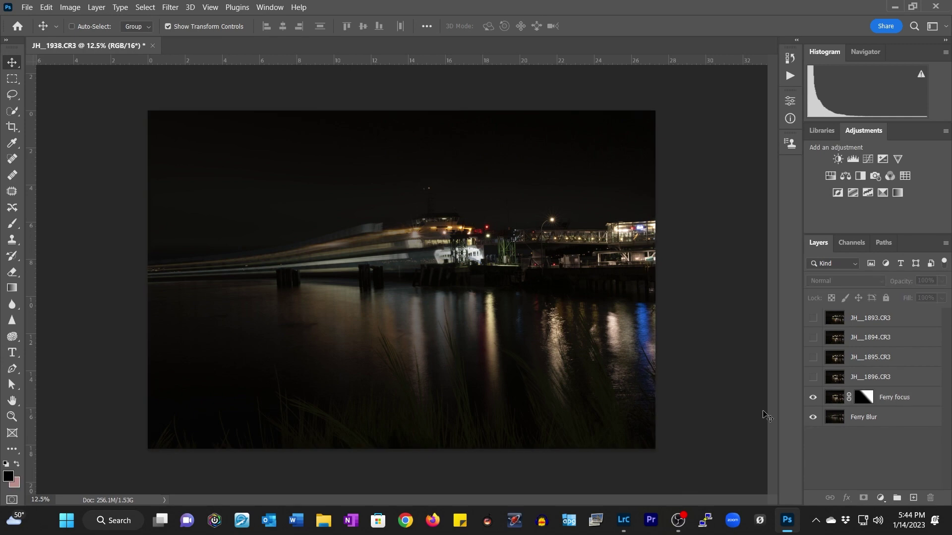
key(ctrl+s)
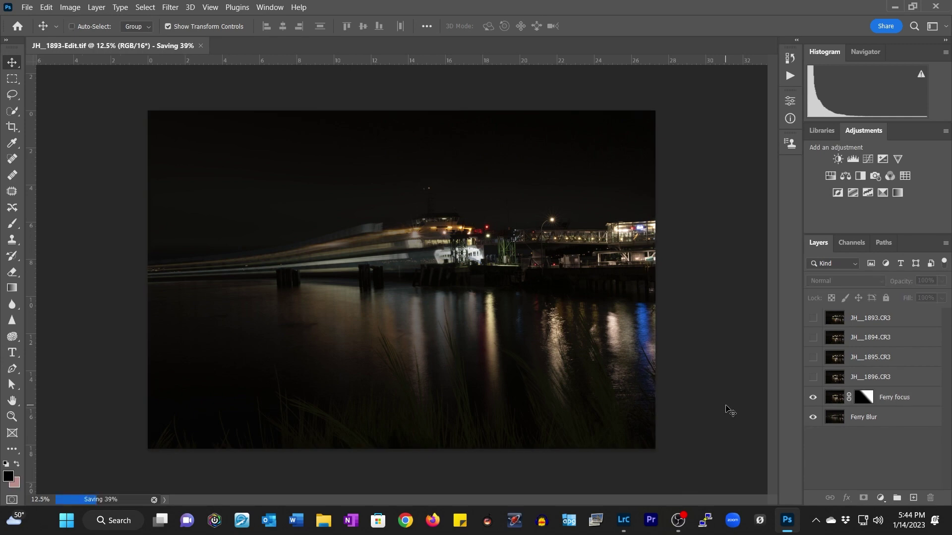
key(alt+Tab)
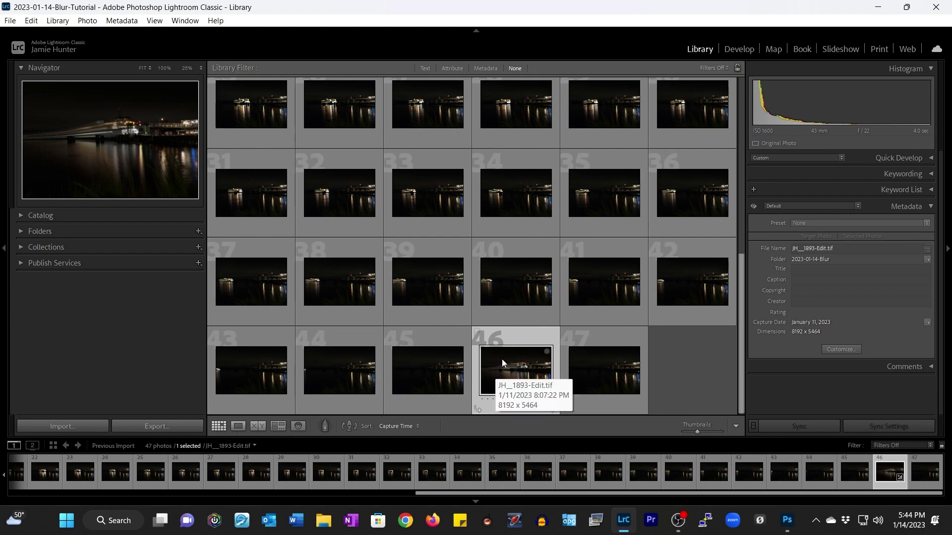
Step: Open the edited ferry photo in Develop, test an exposure boost, then undo it
click(738, 49)
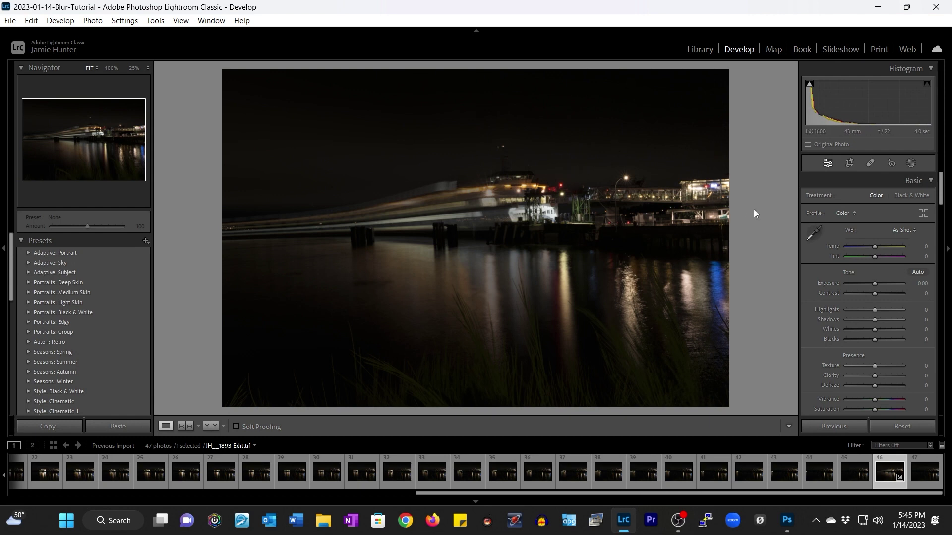
drag(876, 284, 894, 281)
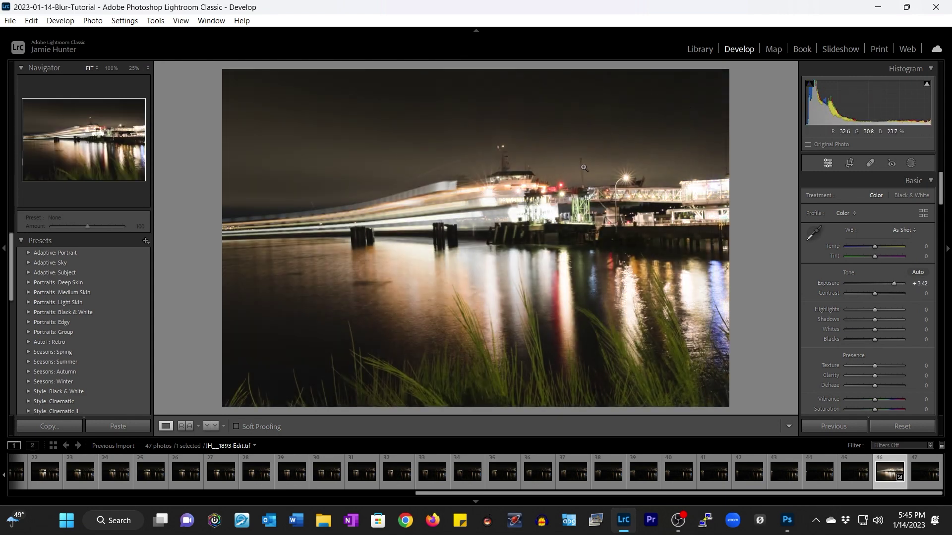
key(ctrl+z)
Step: Send JH__1893-Edit.tif to Topaz DeNoise AI via Edit In, editing the original file
right_click(542, 135)
mouse_move(590, 240)
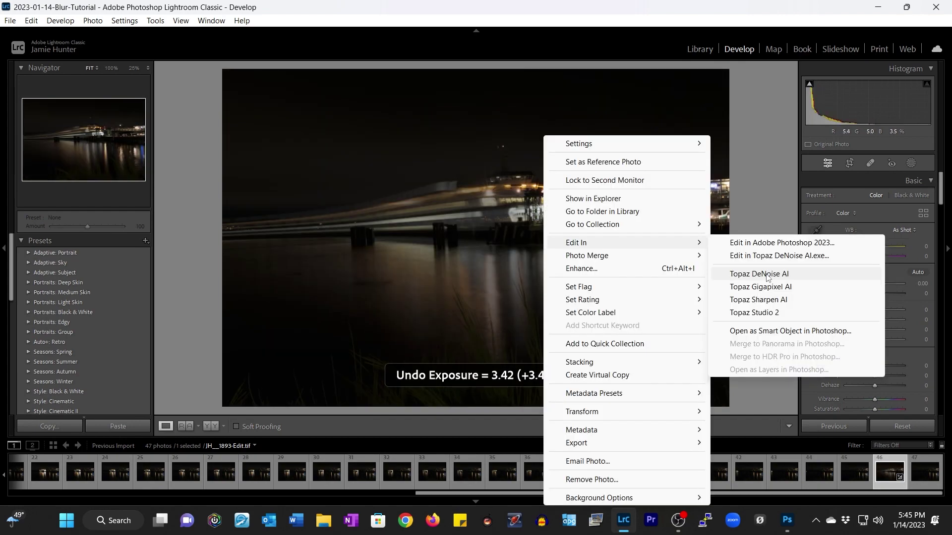
click(766, 272)
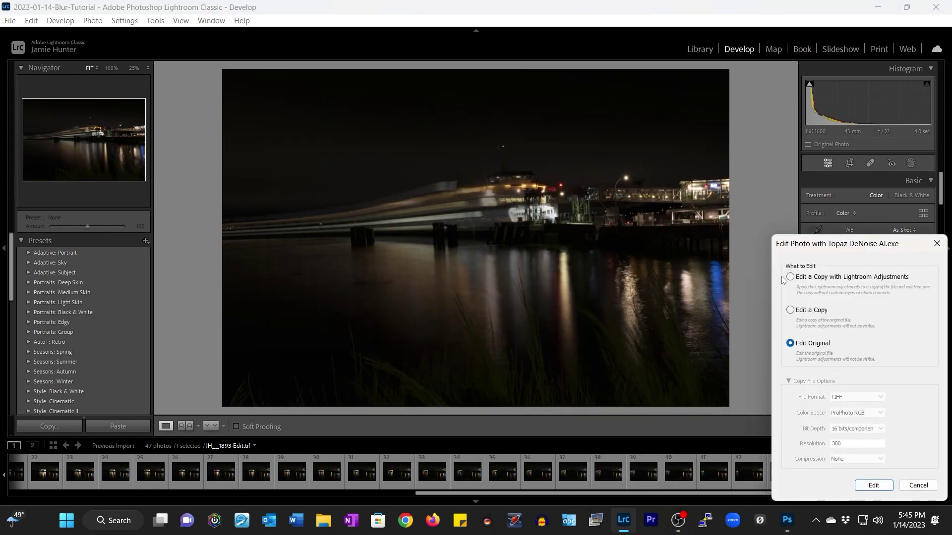
click(872, 486)
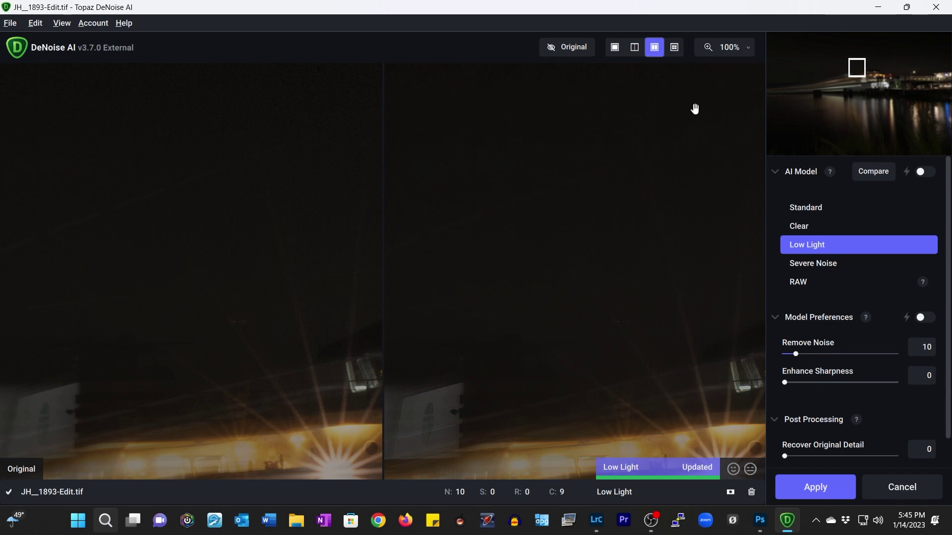
Step: Zoom into the Low Light preview, then apply Remove Noise 10 with colour noise reduction 9
click(747, 48)
drag(690, 76, 714, 76)
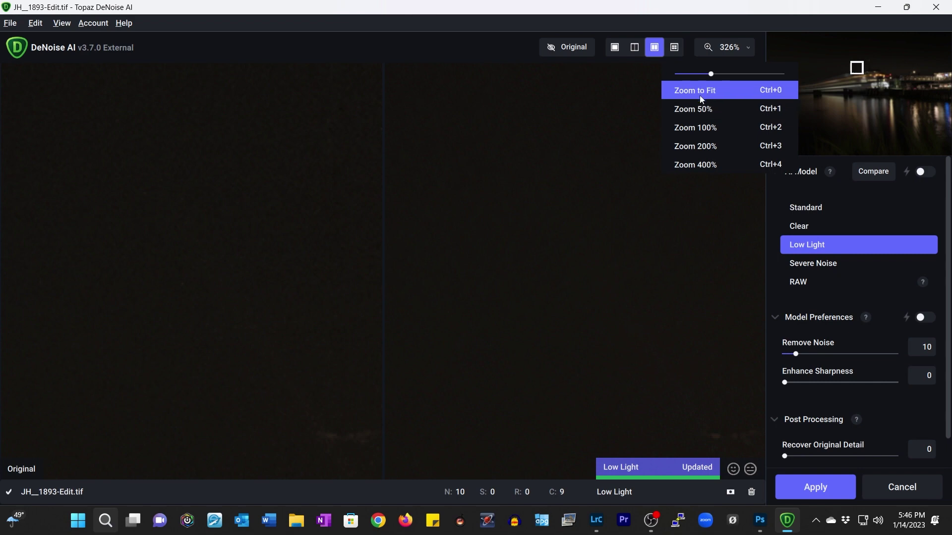
scroll(767, 231, down, 2)
scroll(585, 240, down, 3)
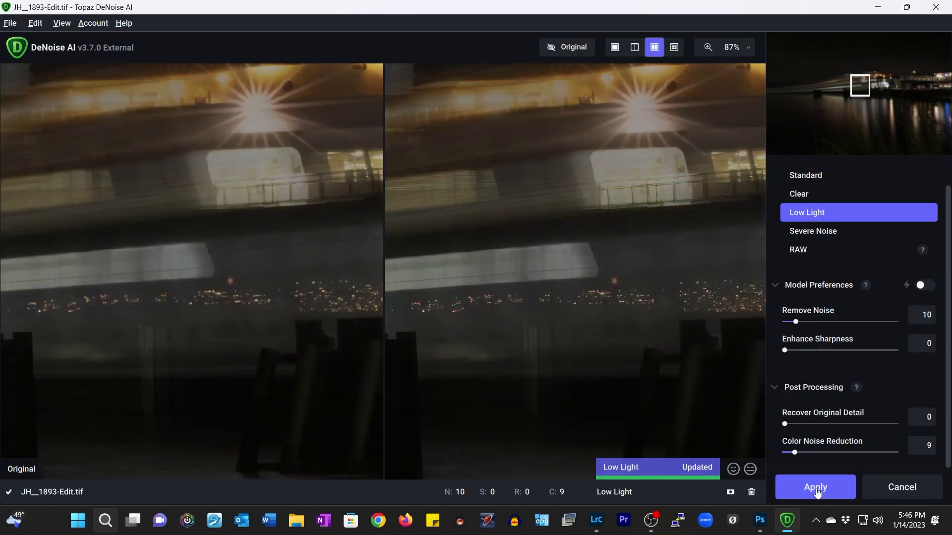
click(815, 487)
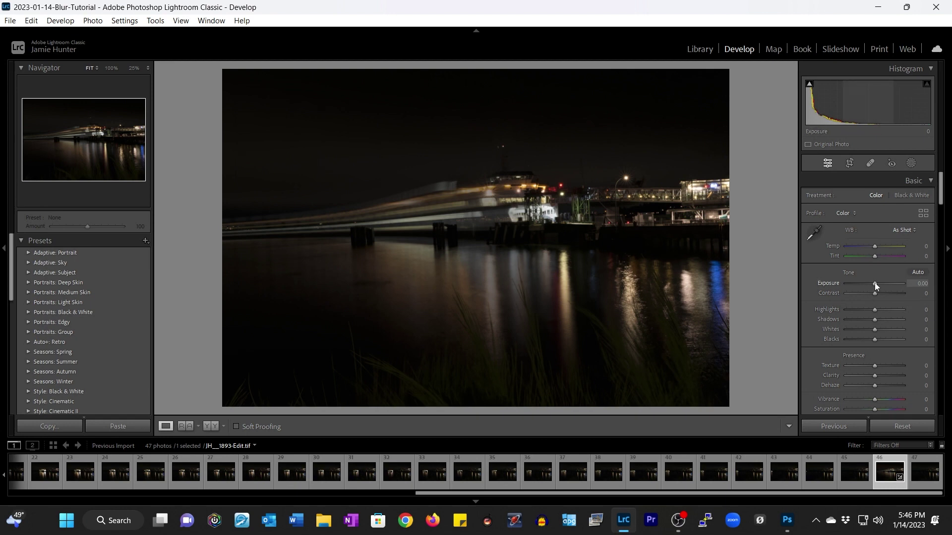
Step: Set Exposure to +1.58 and a Custom white balance sampled from a neutral light near the ferry
drag(876, 282, 884, 284)
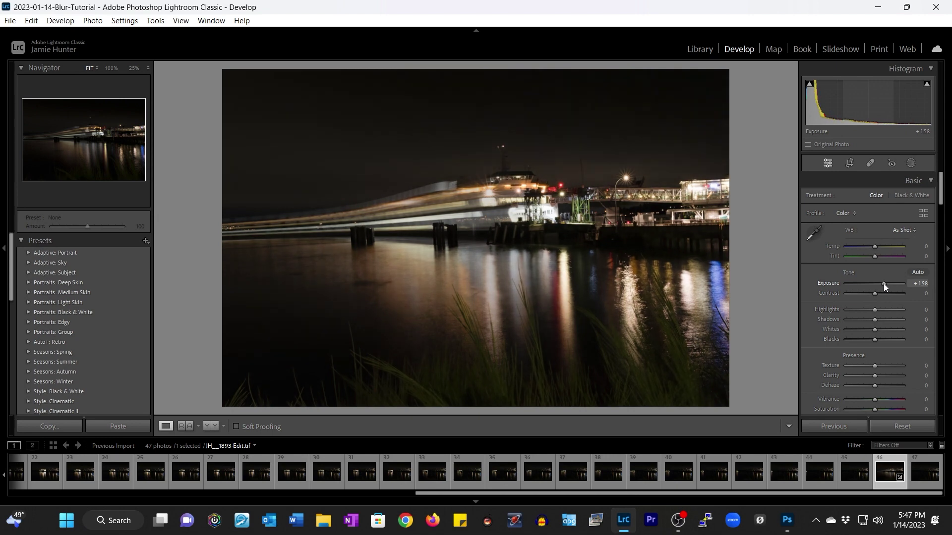
click(810, 235)
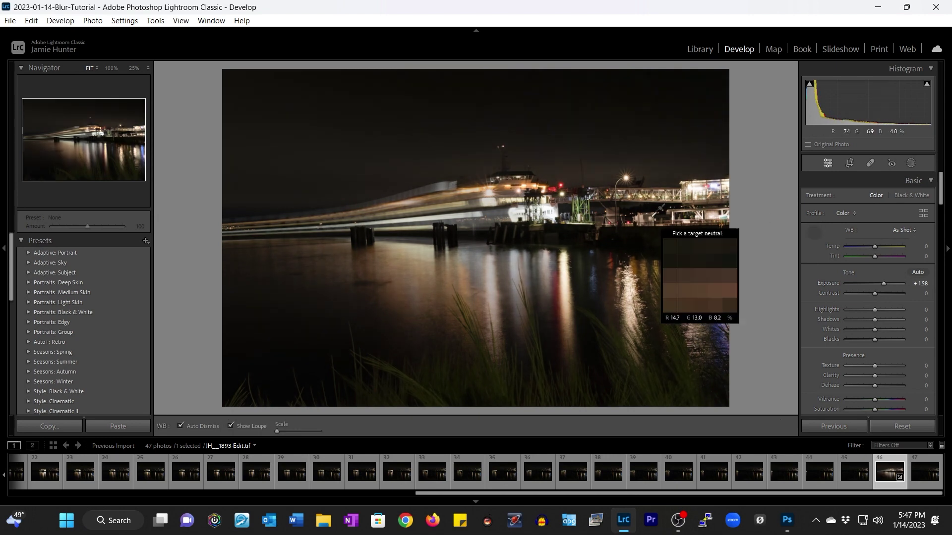
click(545, 203)
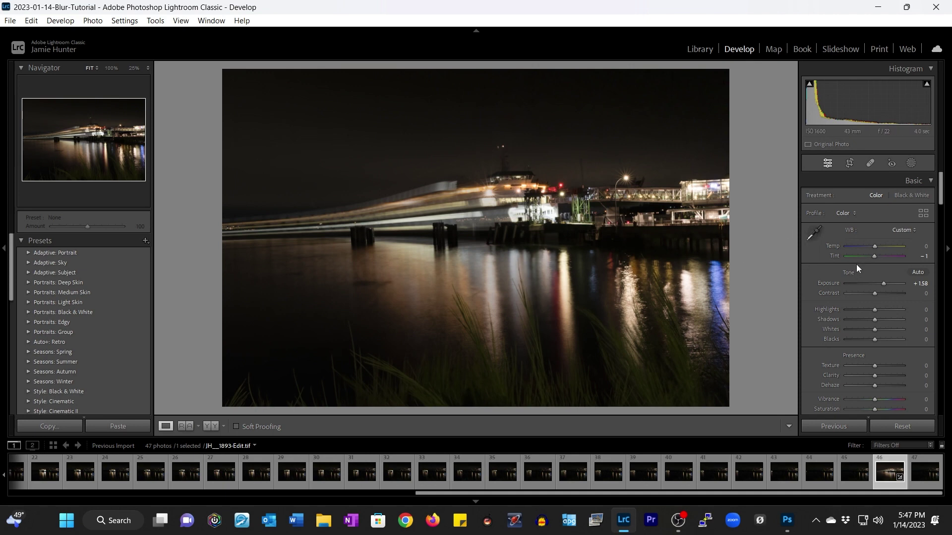
Step: Set Highlights -86, Whites -81, Shadows +100, Exposure +2.90, Blacks -9, Vibrance +12, Saturation +19
scroll(867, 283, down, 3)
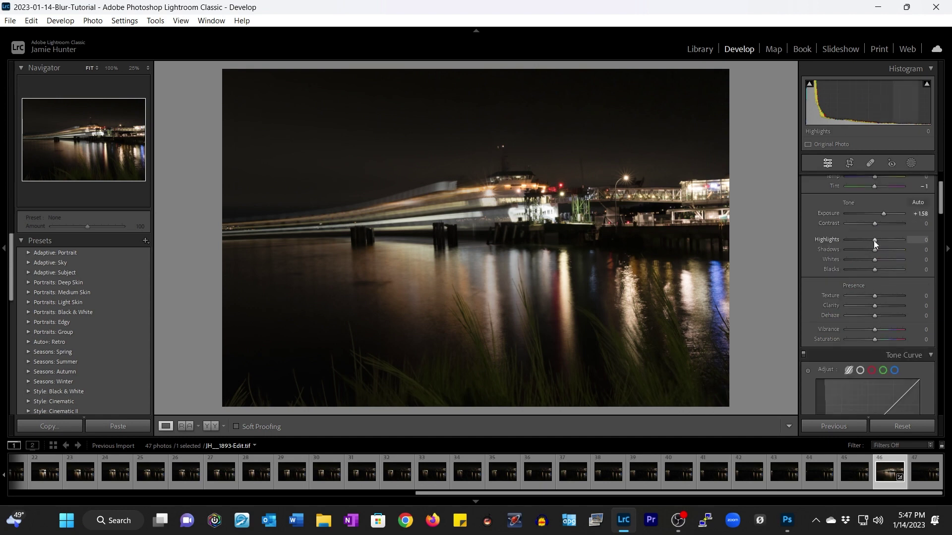
drag(875, 240, 852, 261)
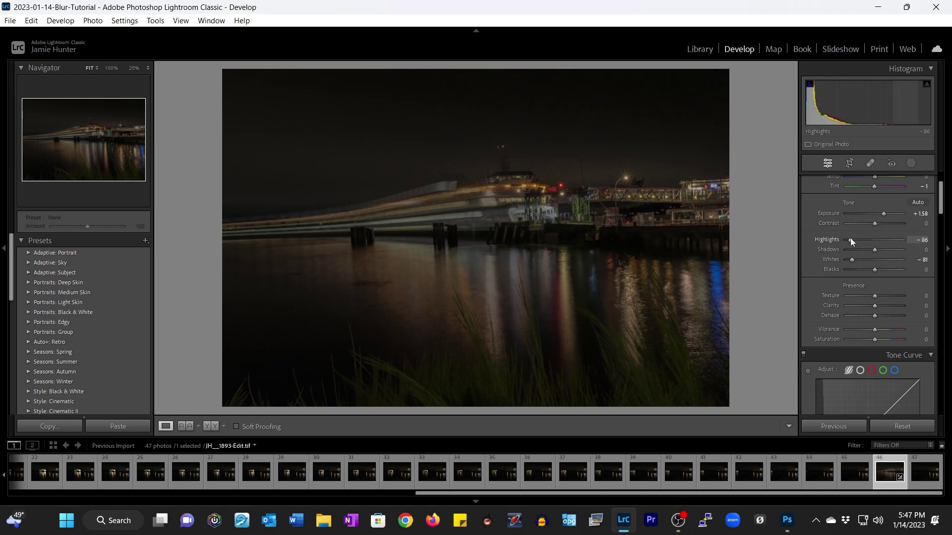
drag(883, 212, 885, 214)
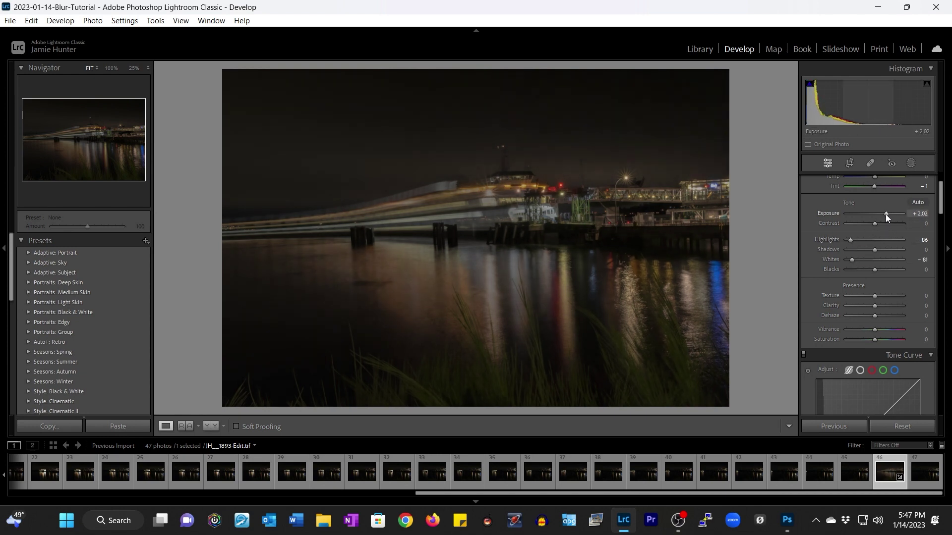
drag(875, 250, 909, 243)
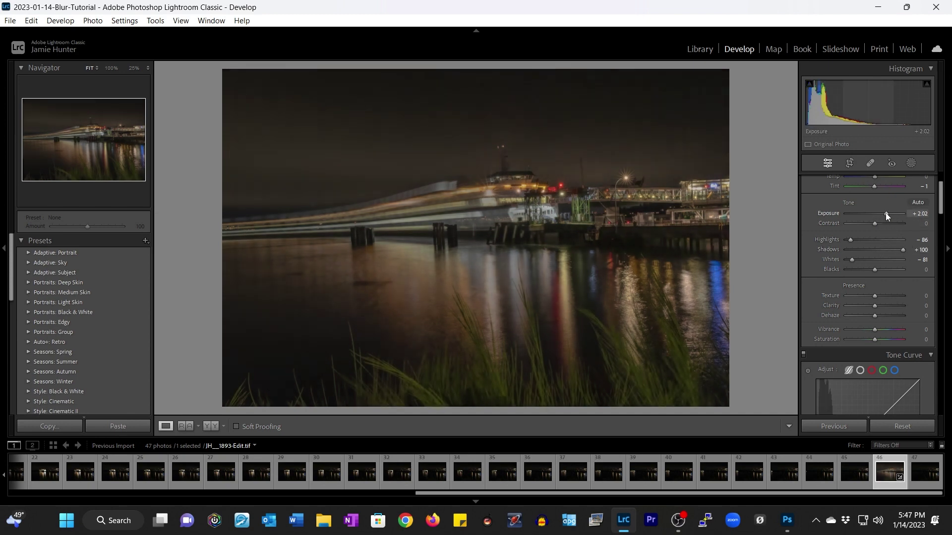
drag(885, 213, 890, 213)
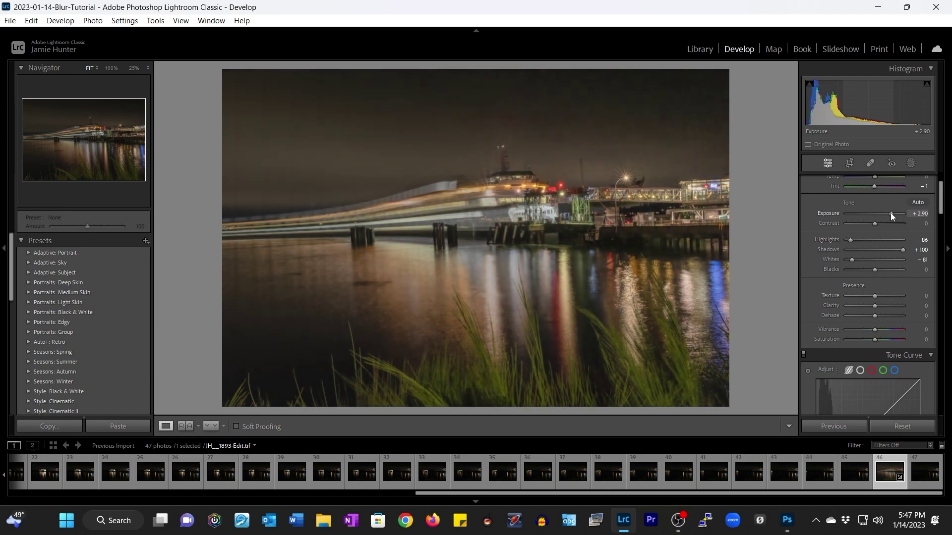
mouse_move(874, 269)
mouse_down()
mouse_move(862, 271)
mouse_move(871, 269)
mouse_up()
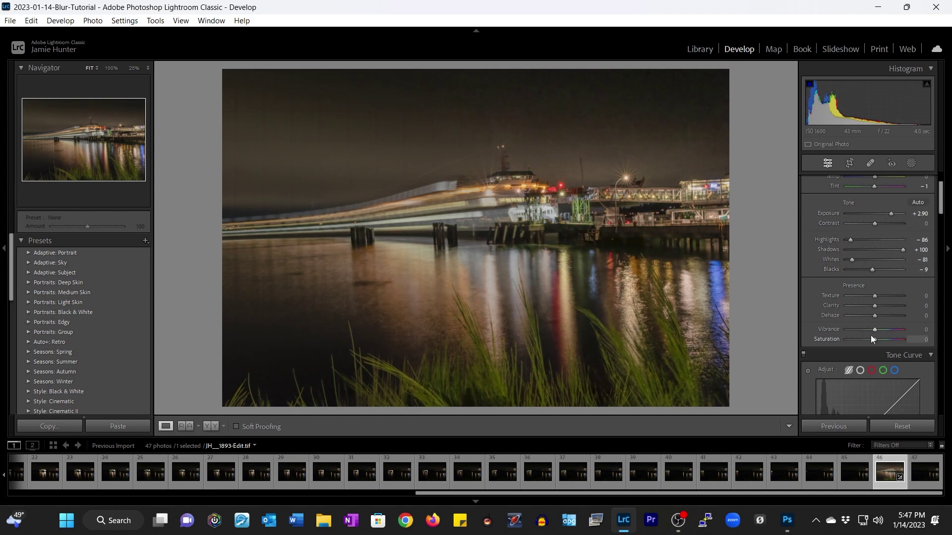
drag(876, 328, 877, 338)
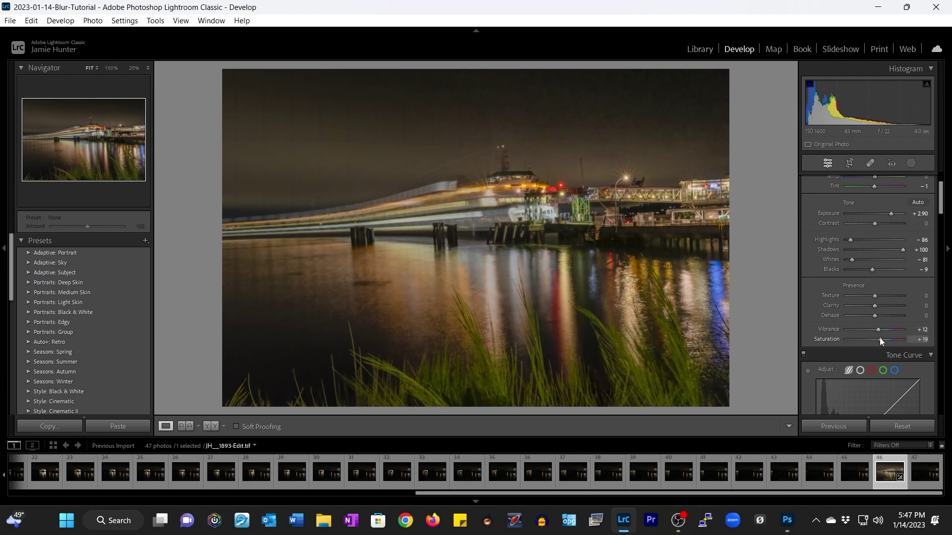